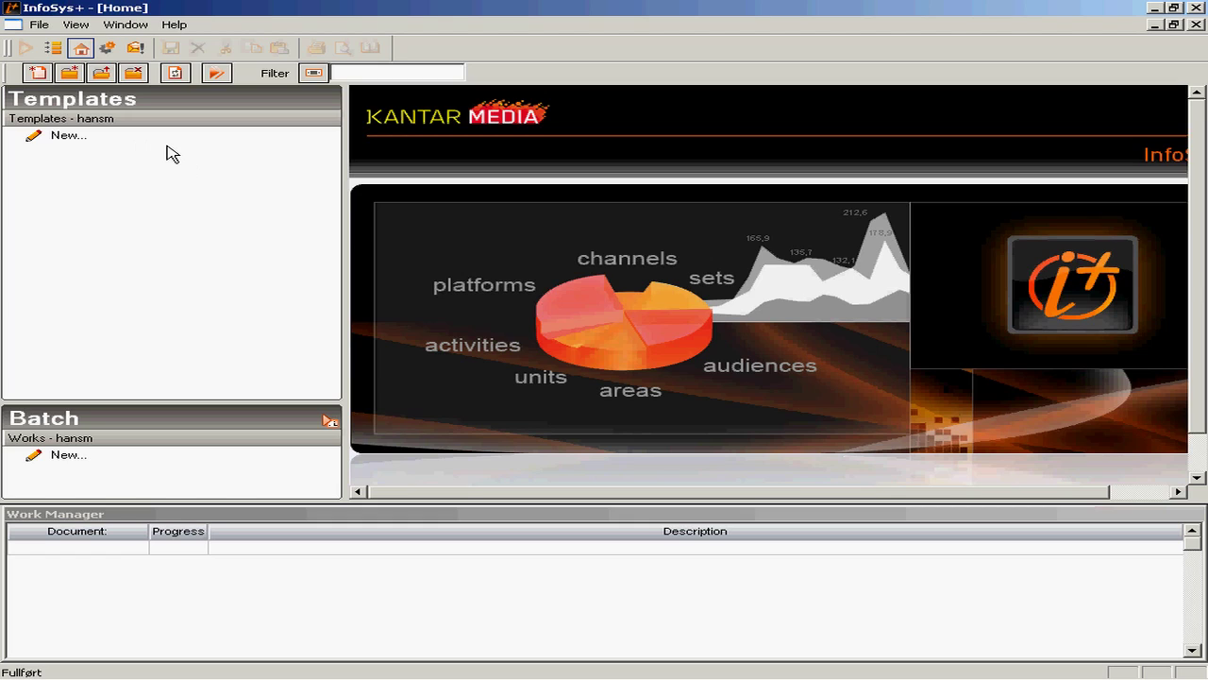
# Create a new template and select the public target P12+.
pyautogui.click(66, 136)
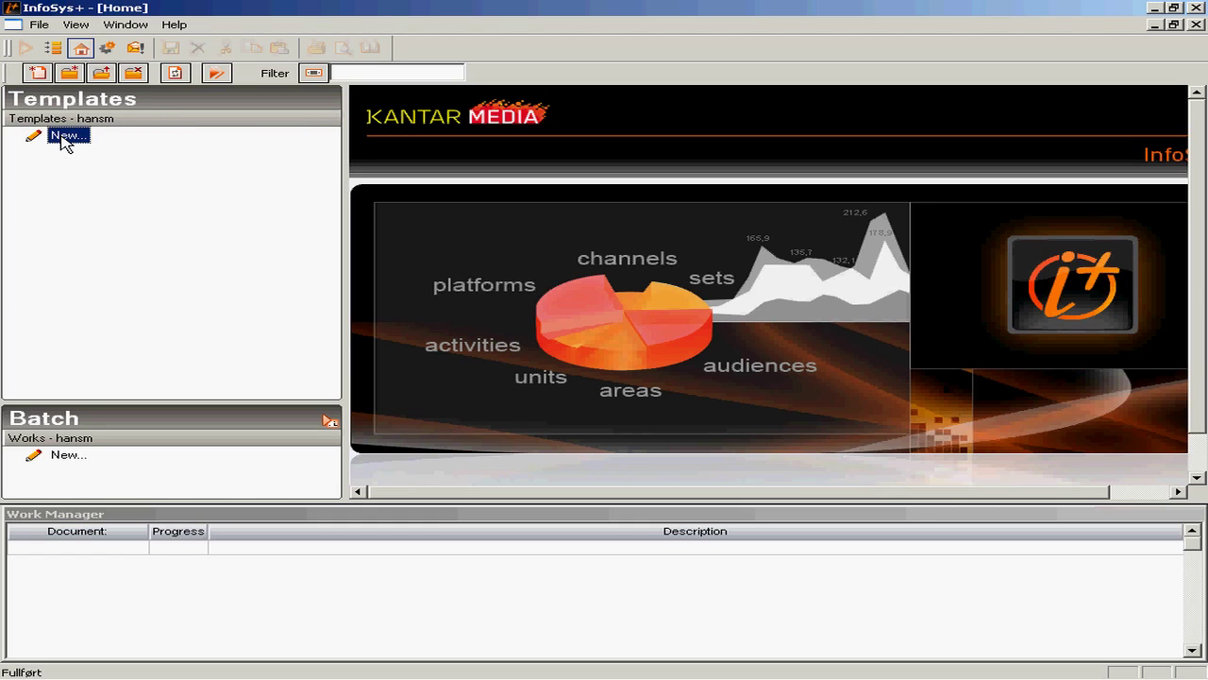
pyautogui.doubleClick(66, 137)
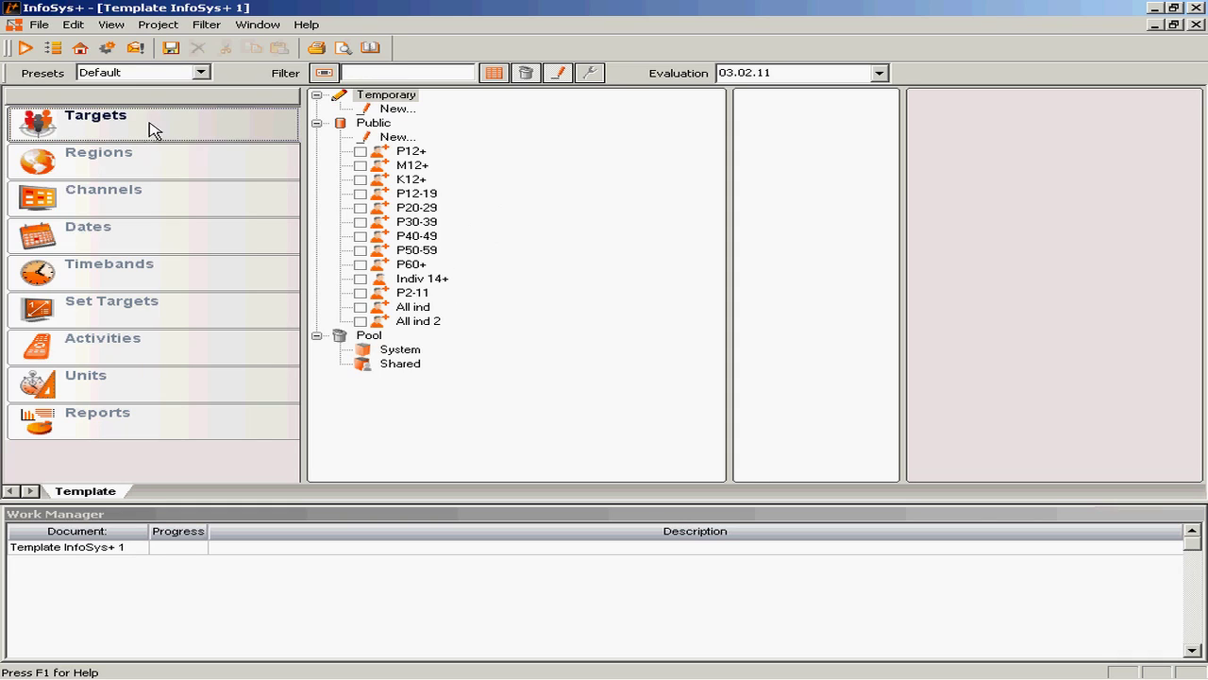
pyautogui.click(360, 152)
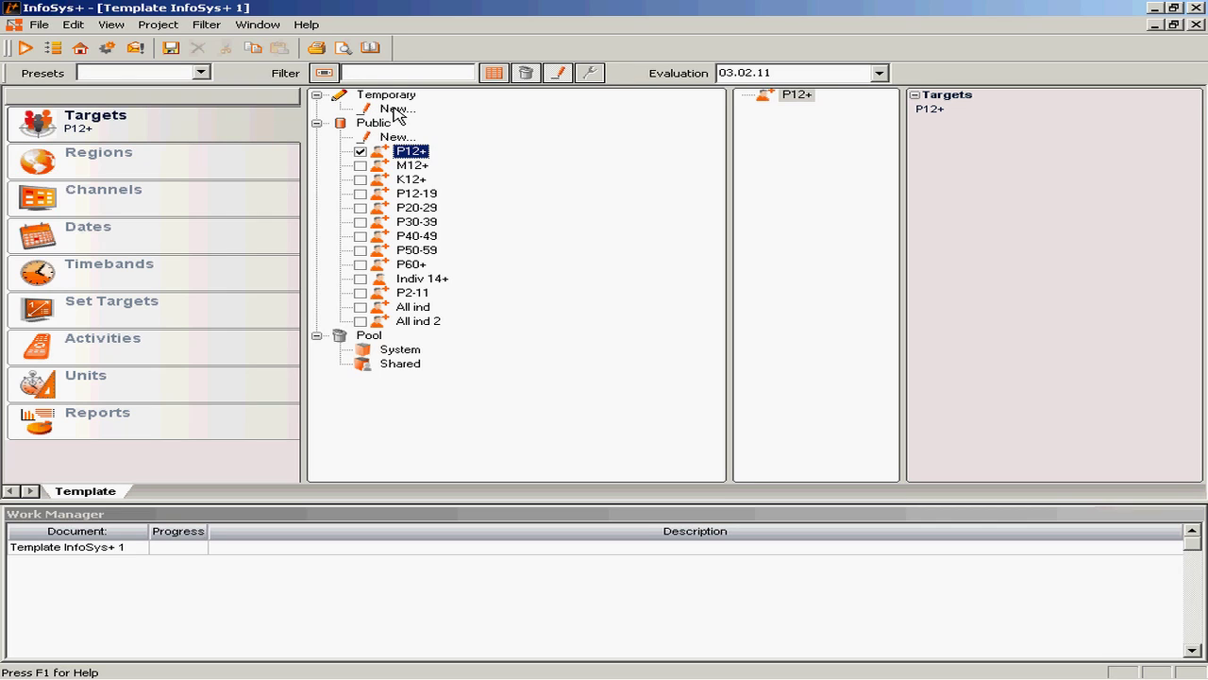
# Create a temporary individuals target that contains only Male from the demographic variable Sex.
pyautogui.doubleClick(395, 110)
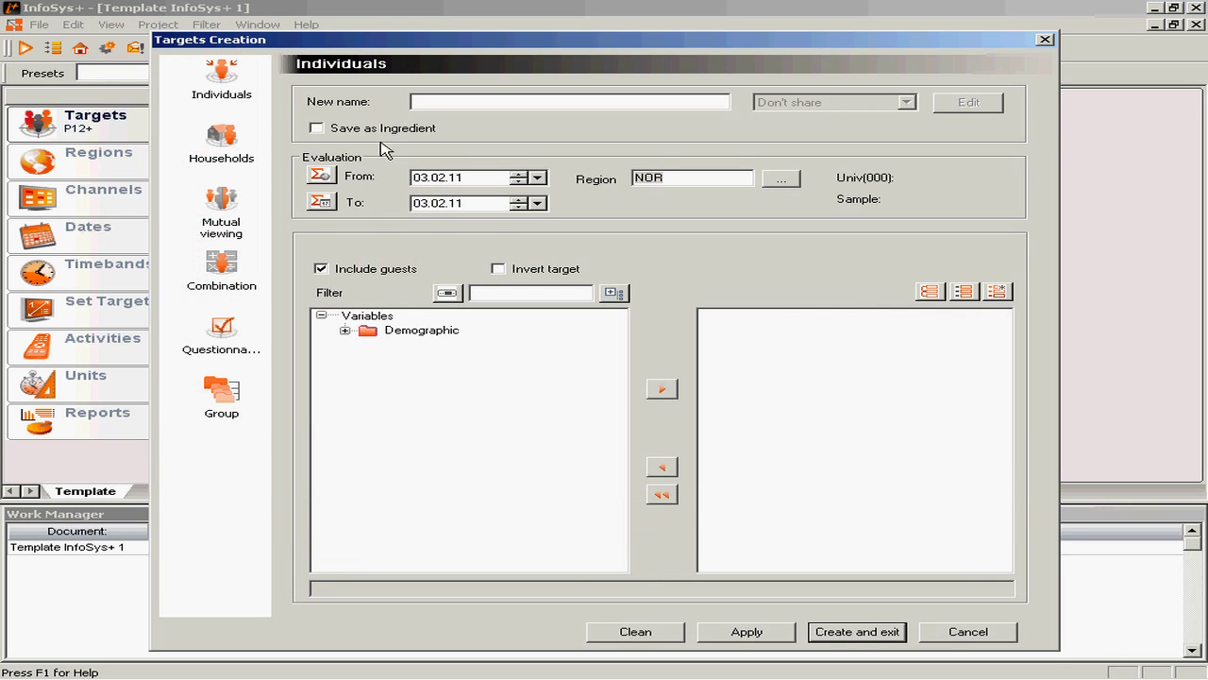
pyautogui.click(345, 330)
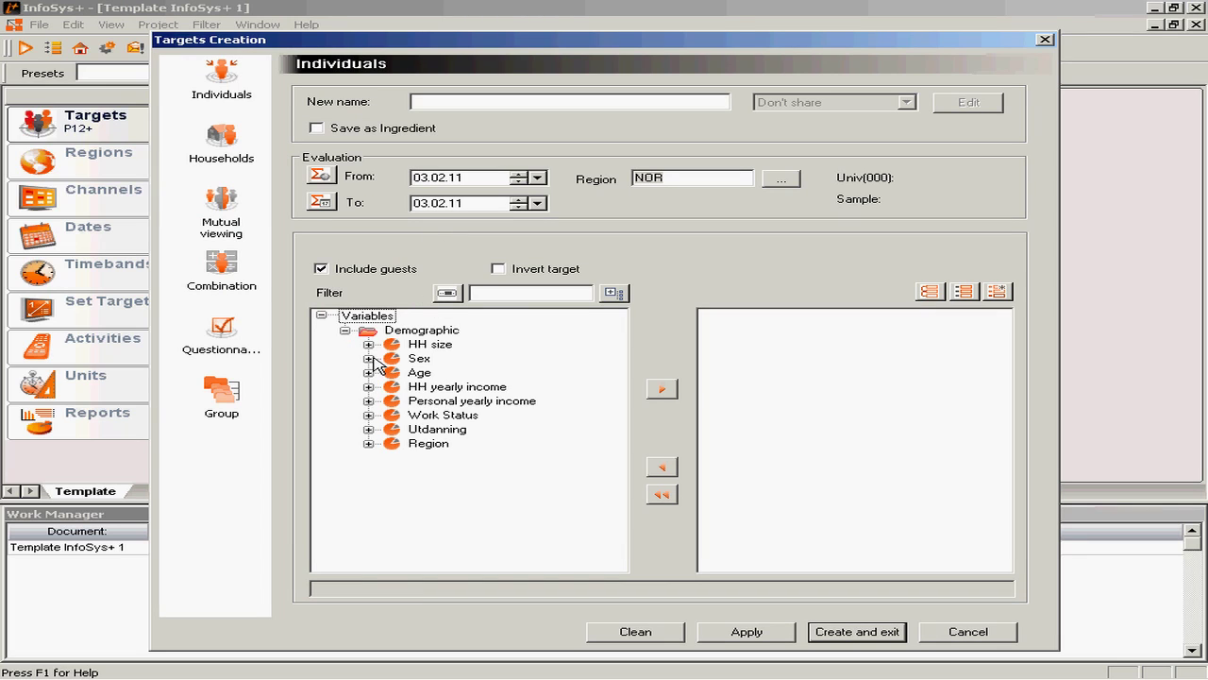
pyautogui.click(369, 358)
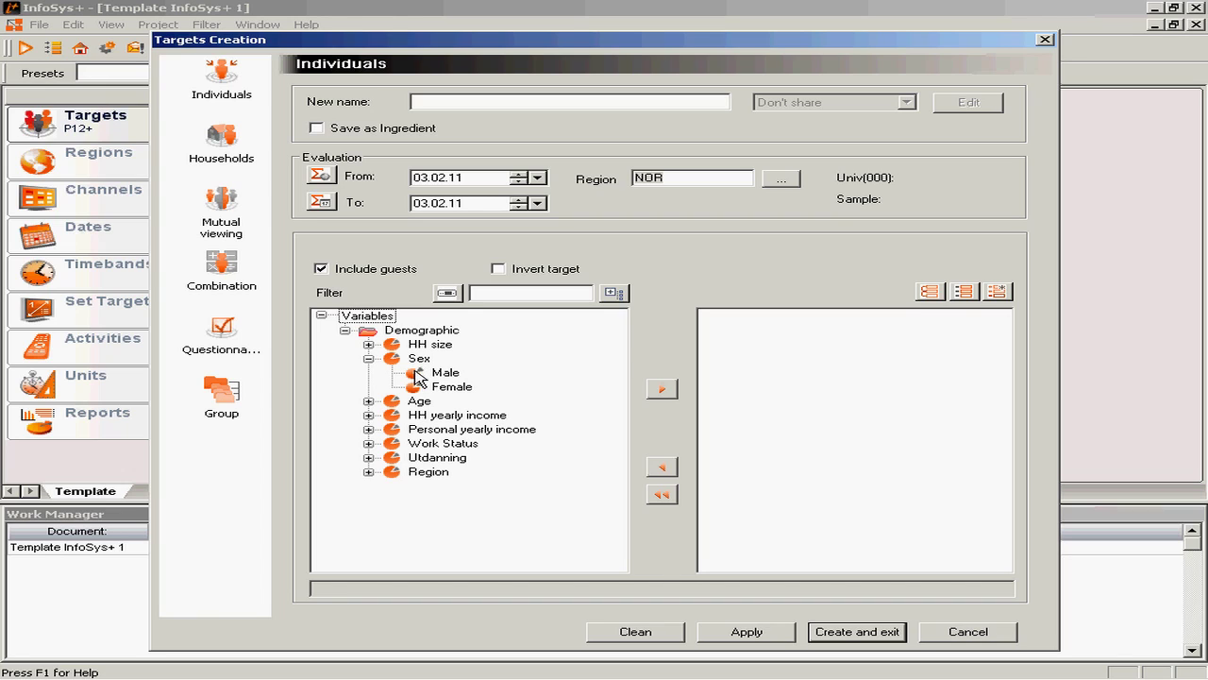
pyautogui.click(439, 373)
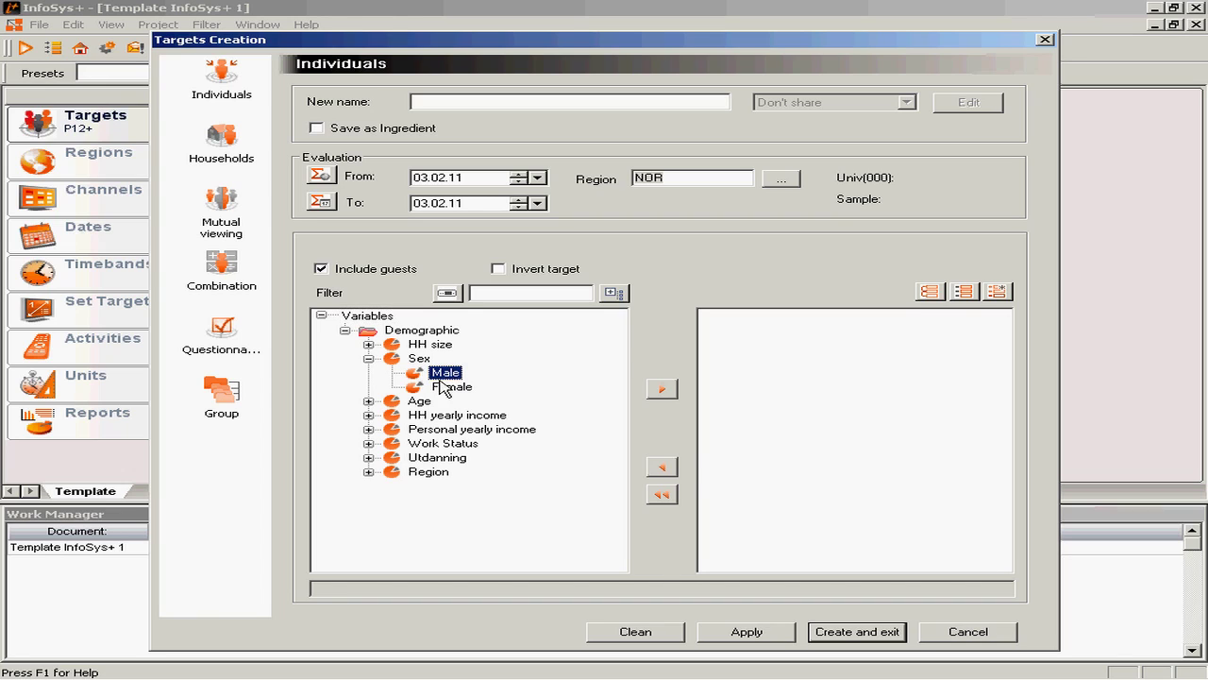
pyautogui.click(662, 389)
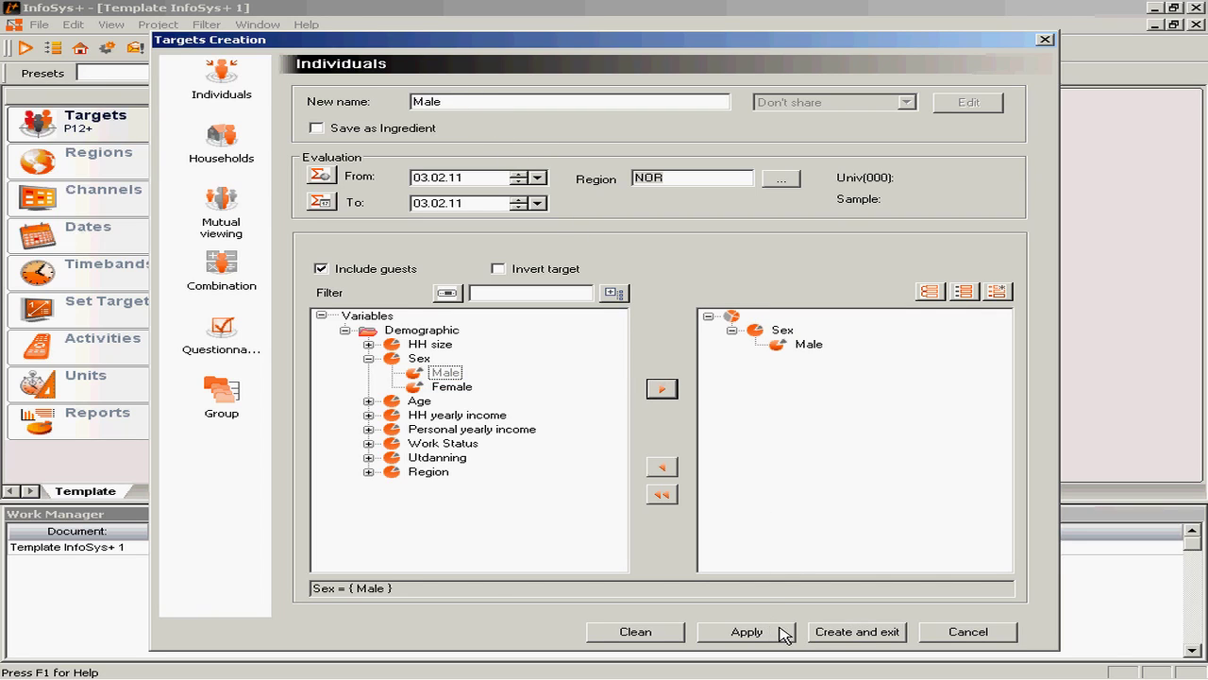
pyautogui.click(855, 631)
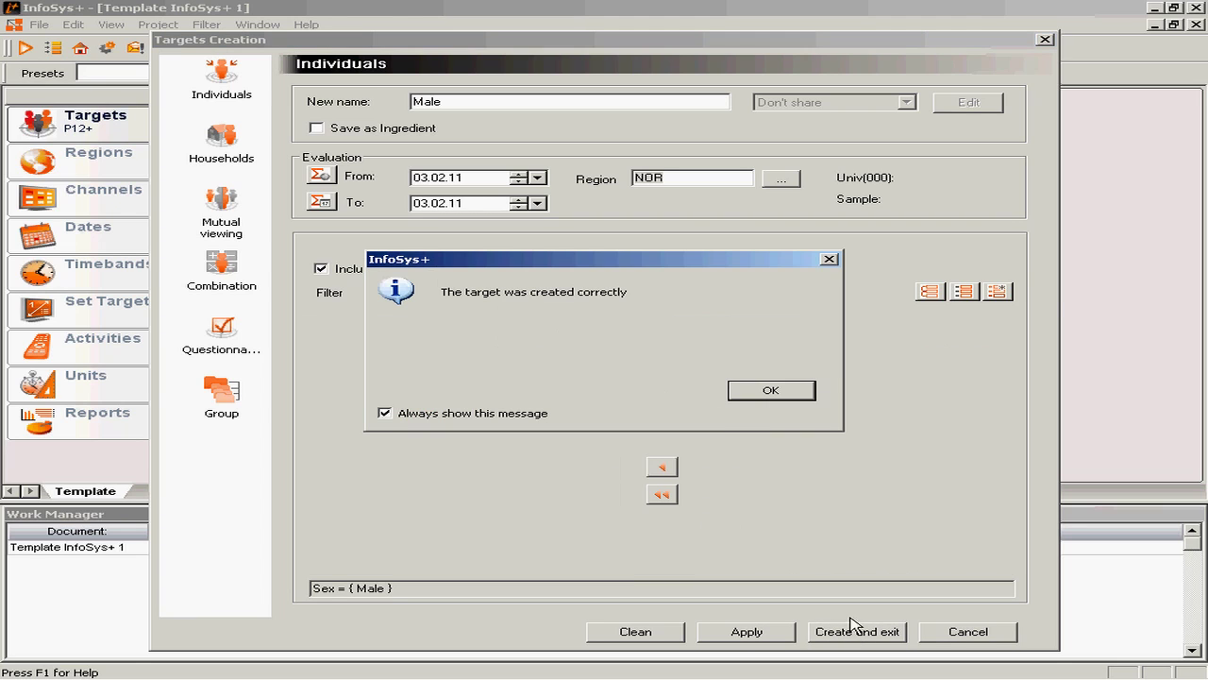
pyautogui.click(751, 393)
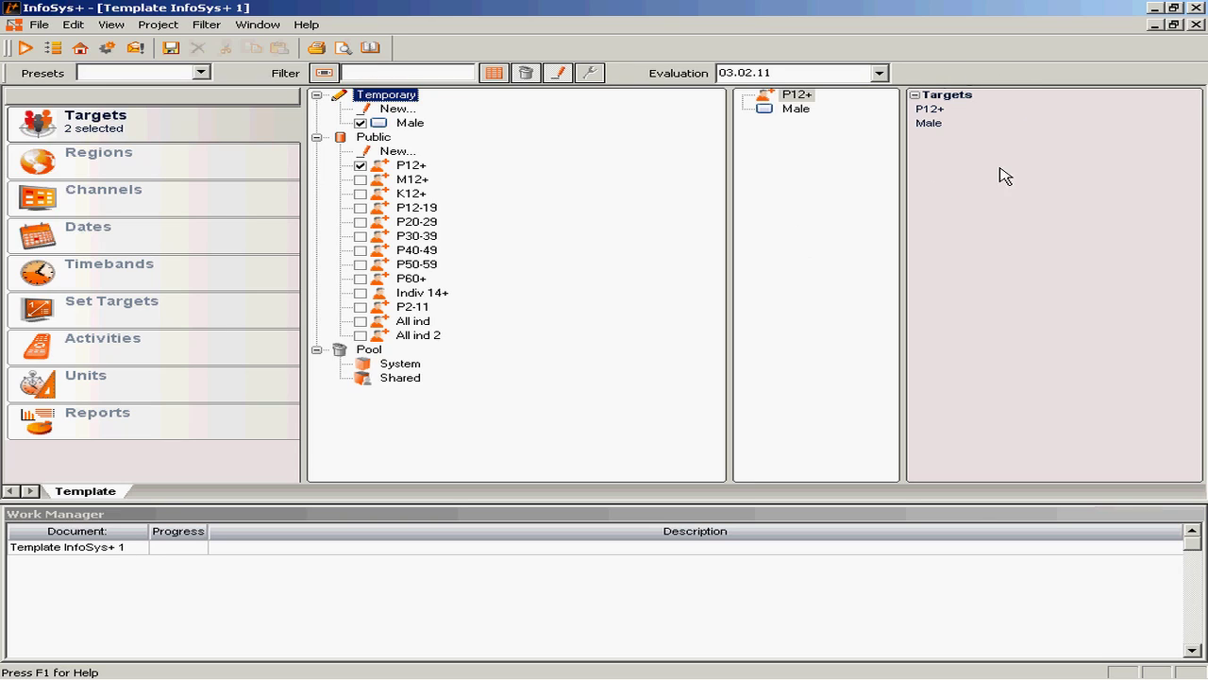
# Select NOR as the template's region.
pyautogui.click(215, 166)
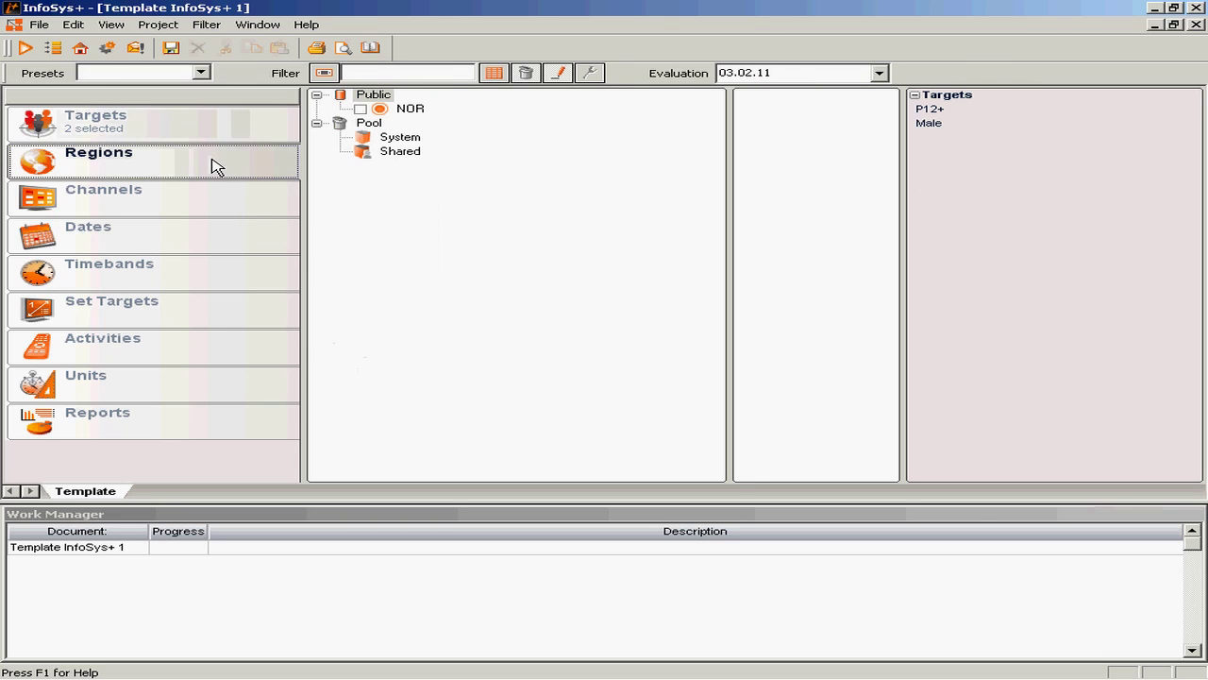
pyautogui.click(360, 110)
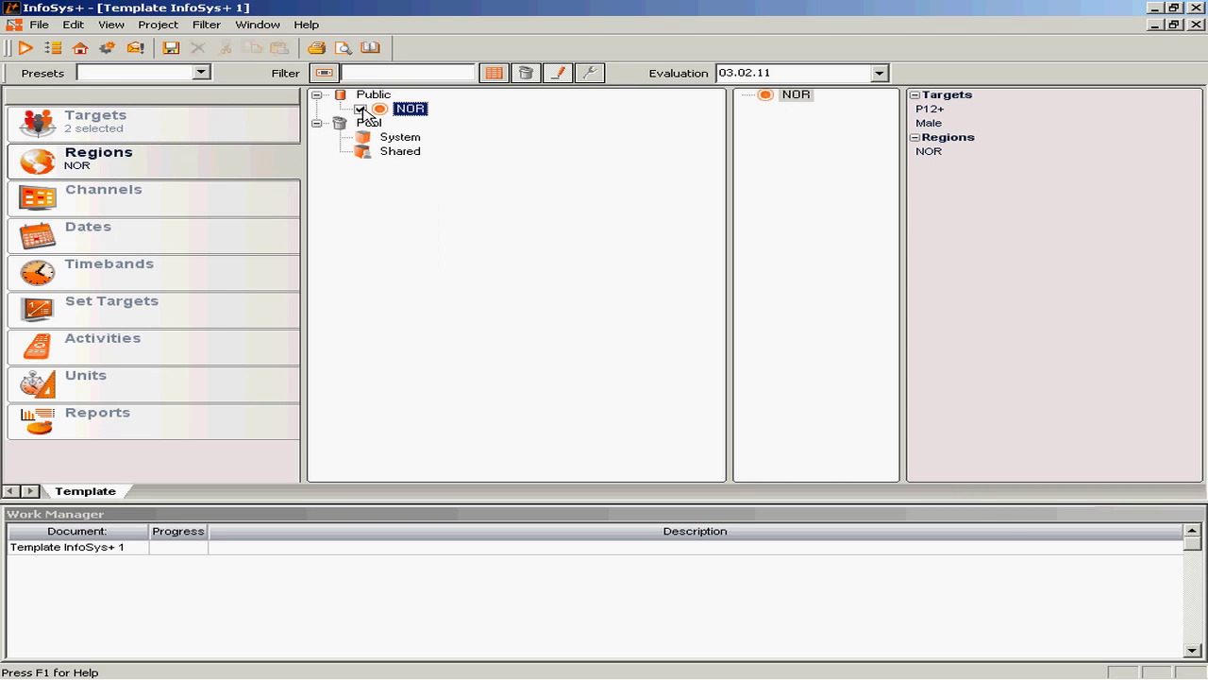
# Select the public channels MSN Totalt, Finn Total, Dagbladet.no Total, VG Nett Total and NRK Total.
pyautogui.click(221, 206)
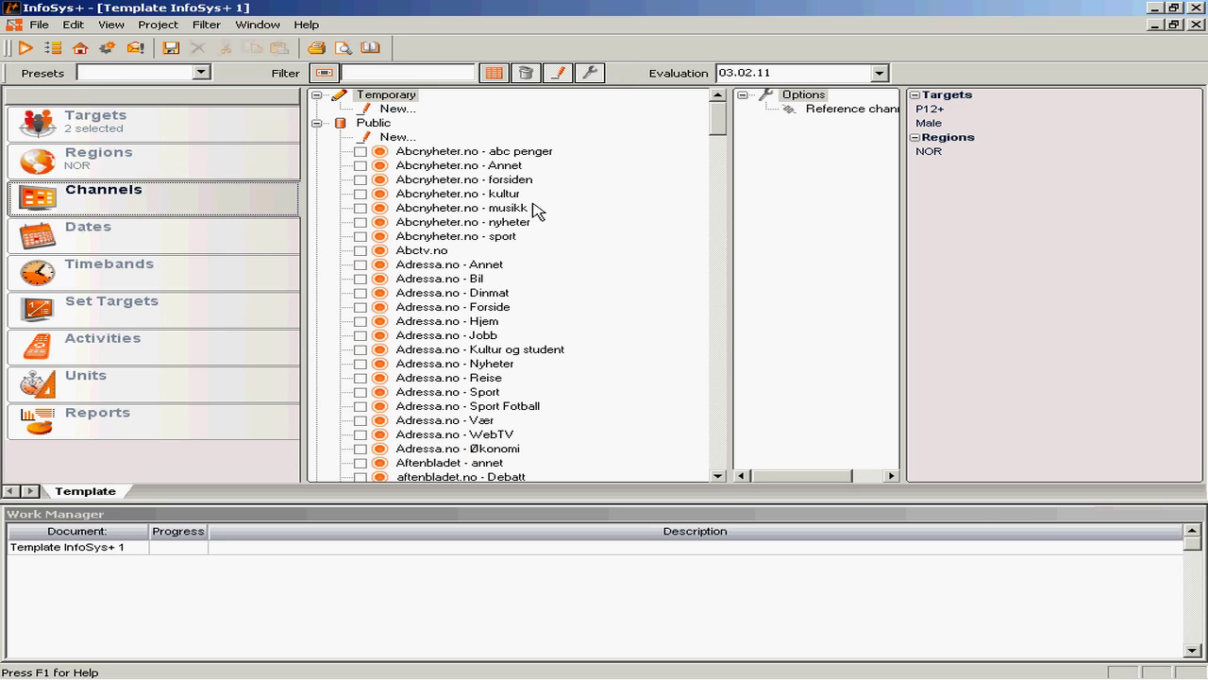
pyautogui.moveTo(718, 120); pyautogui.dragTo(720, 436)
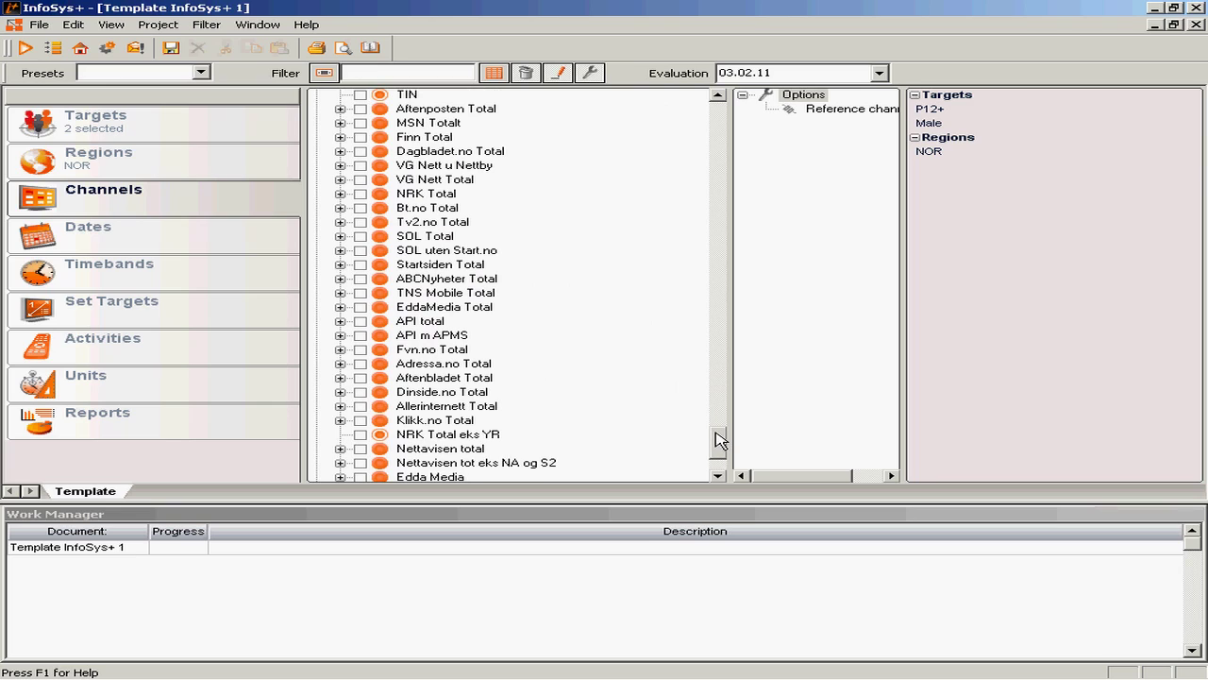
pyautogui.scroll(-3, 464, 188)
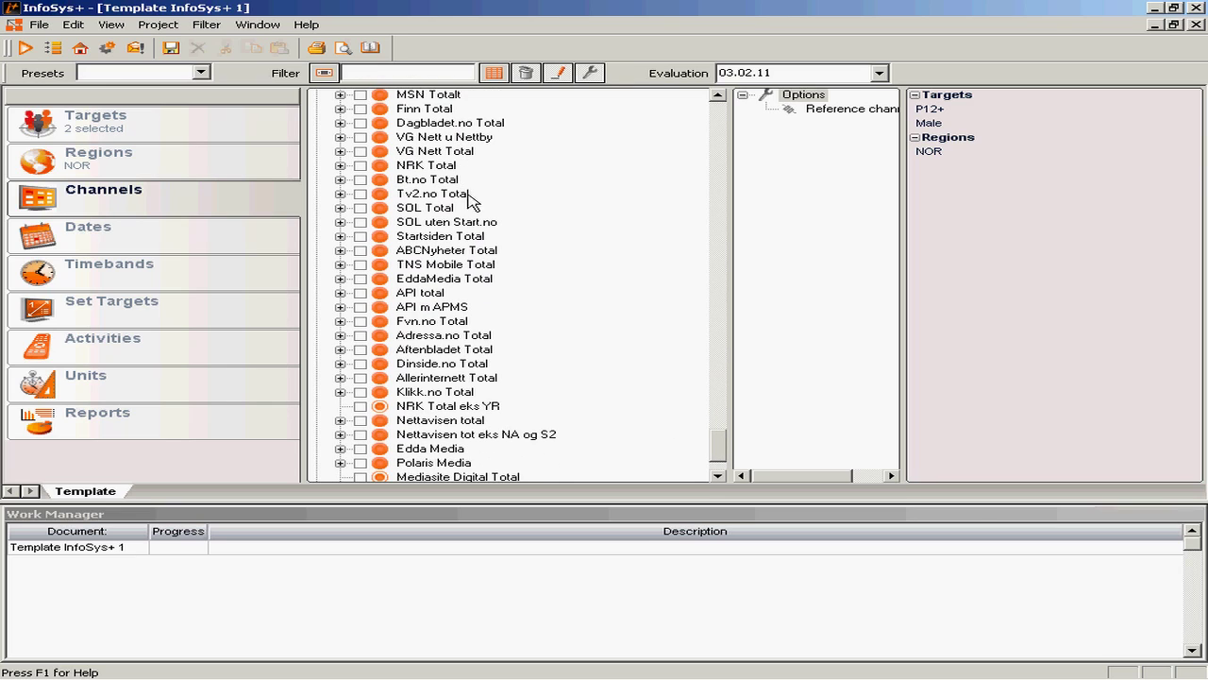
pyautogui.scroll(2, 472, 198)
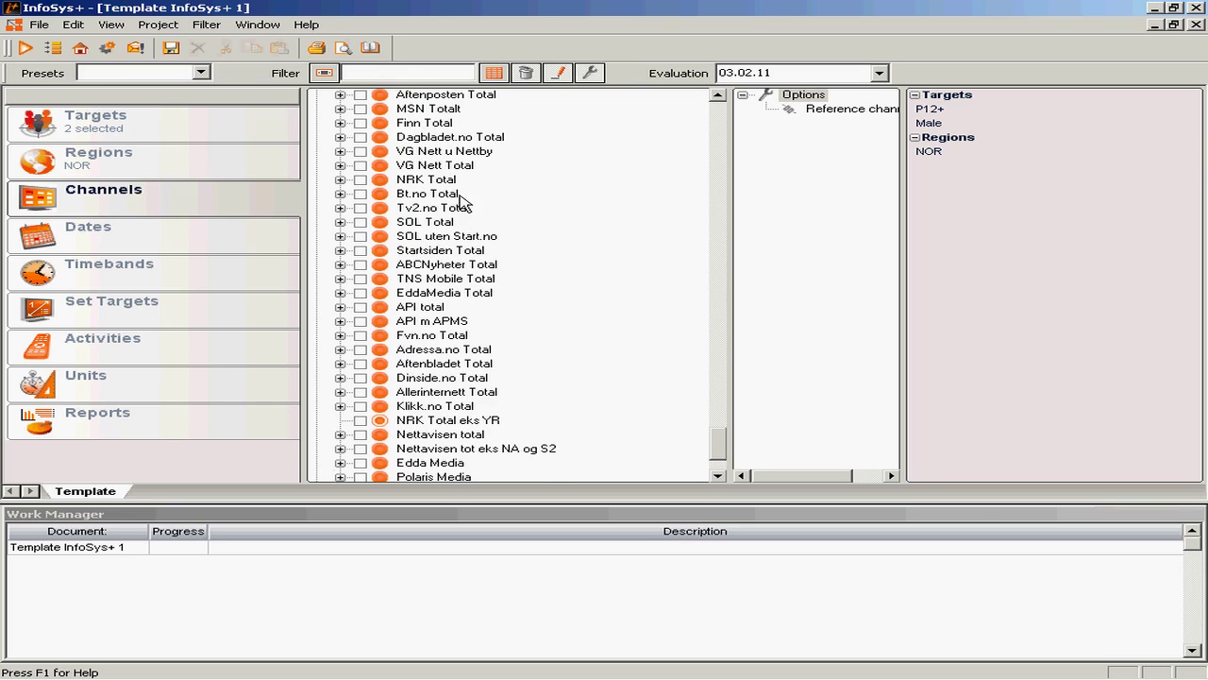
pyautogui.click(361, 109)
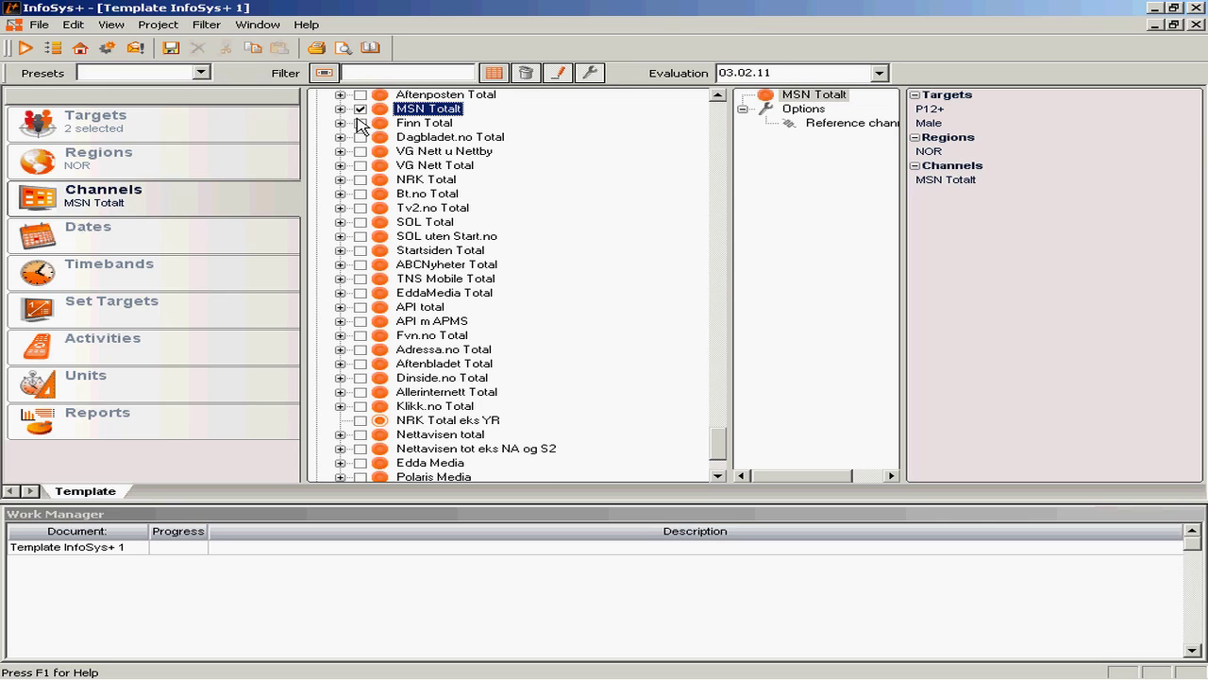
pyautogui.click(360, 123)
pyautogui.click(362, 137)
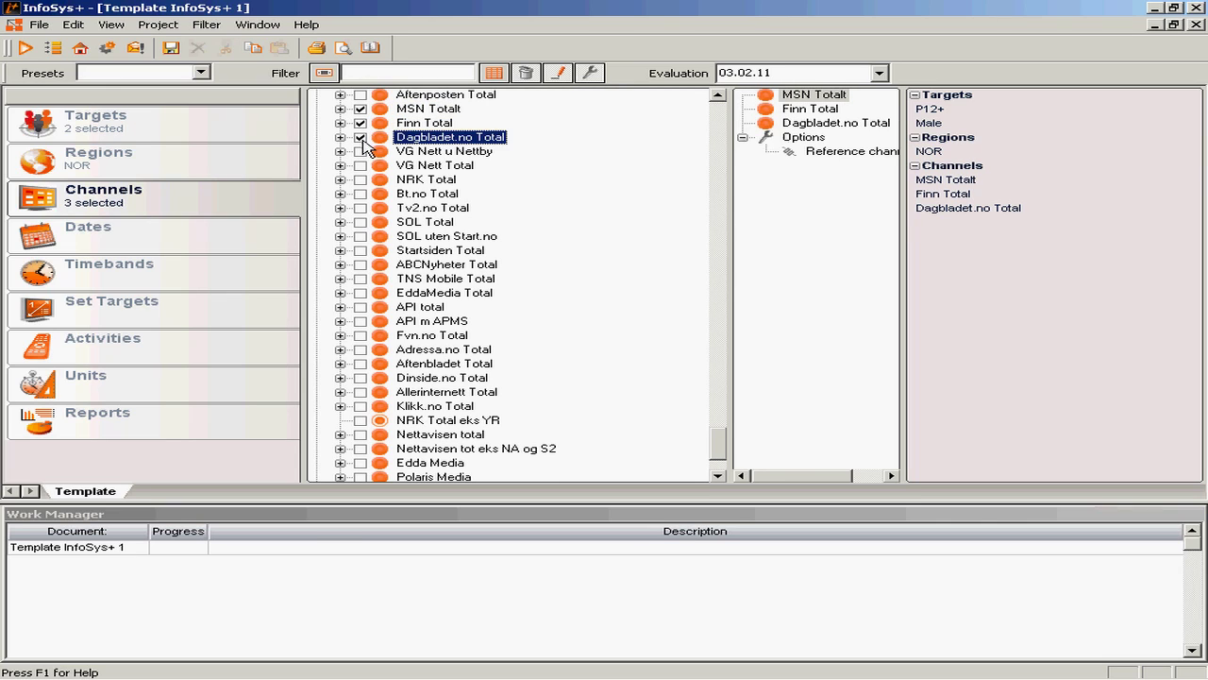
pyautogui.click(361, 152)
pyautogui.click(361, 166)
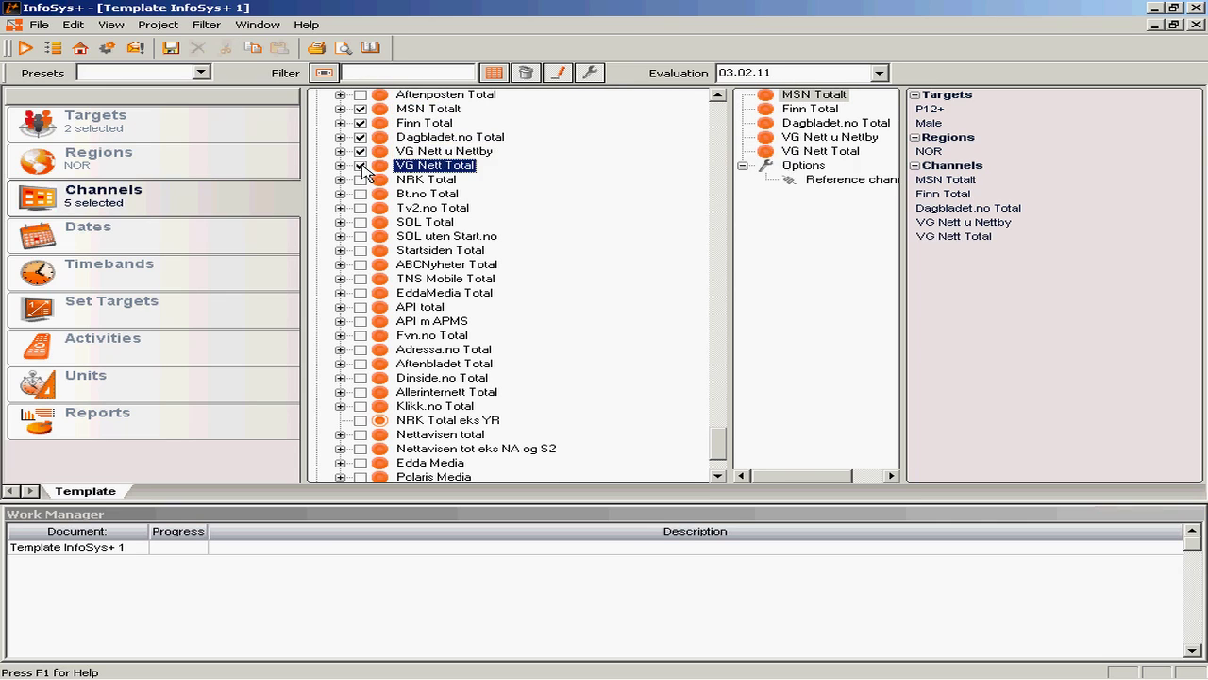
pyautogui.click(361, 152)
pyautogui.click(359, 180)
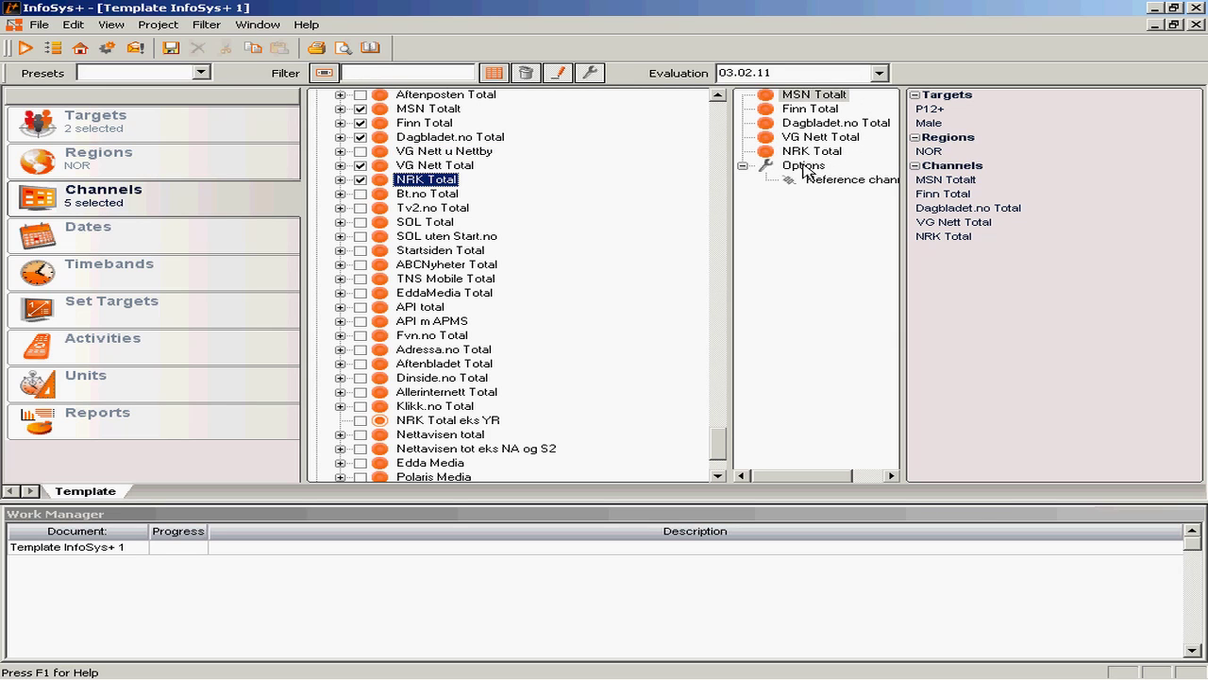
# Create a temporary compound channel named Forsidegruppe from all channels matching the filter "forside".
pyautogui.moveTo(722, 439); pyautogui.dragTo(714, 113)
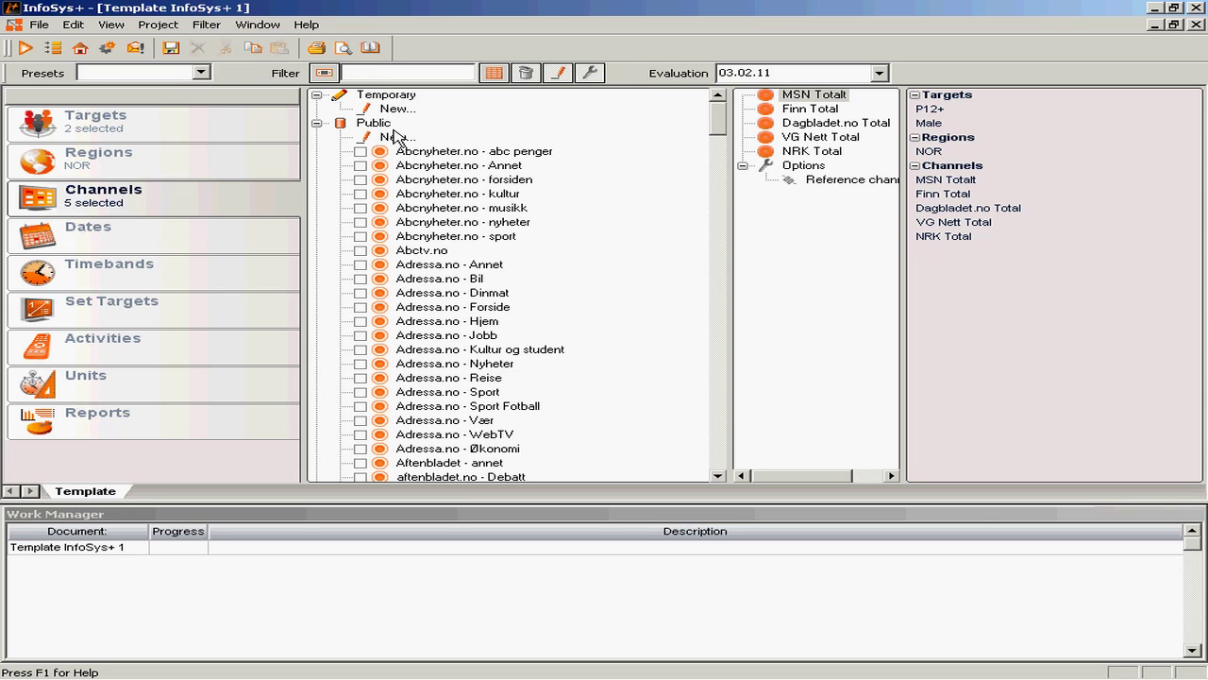
pyautogui.doubleClick(395, 110)
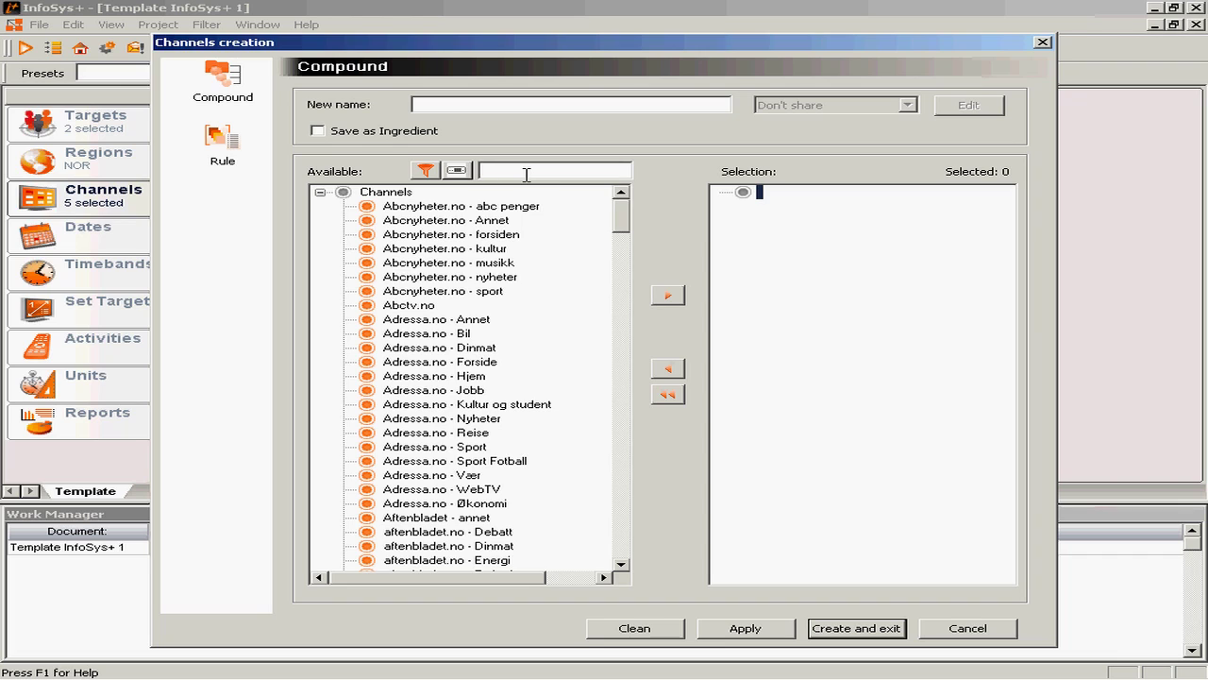
pyautogui.write('forside')
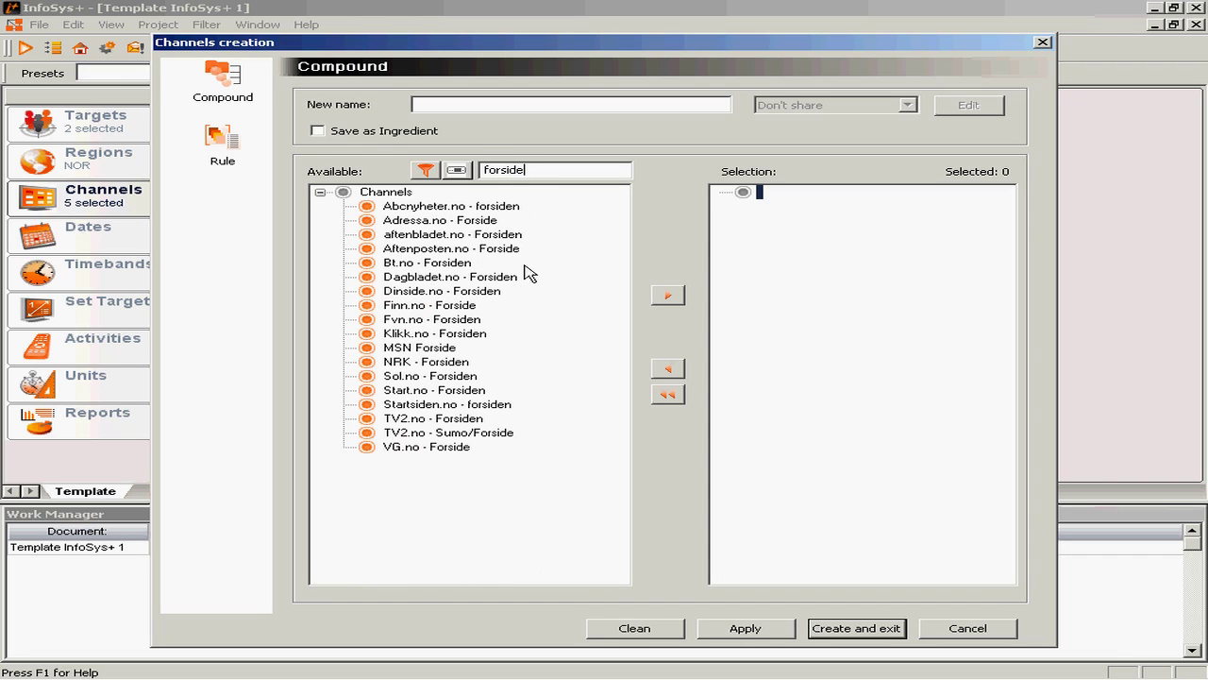
pyautogui.click(456, 448)
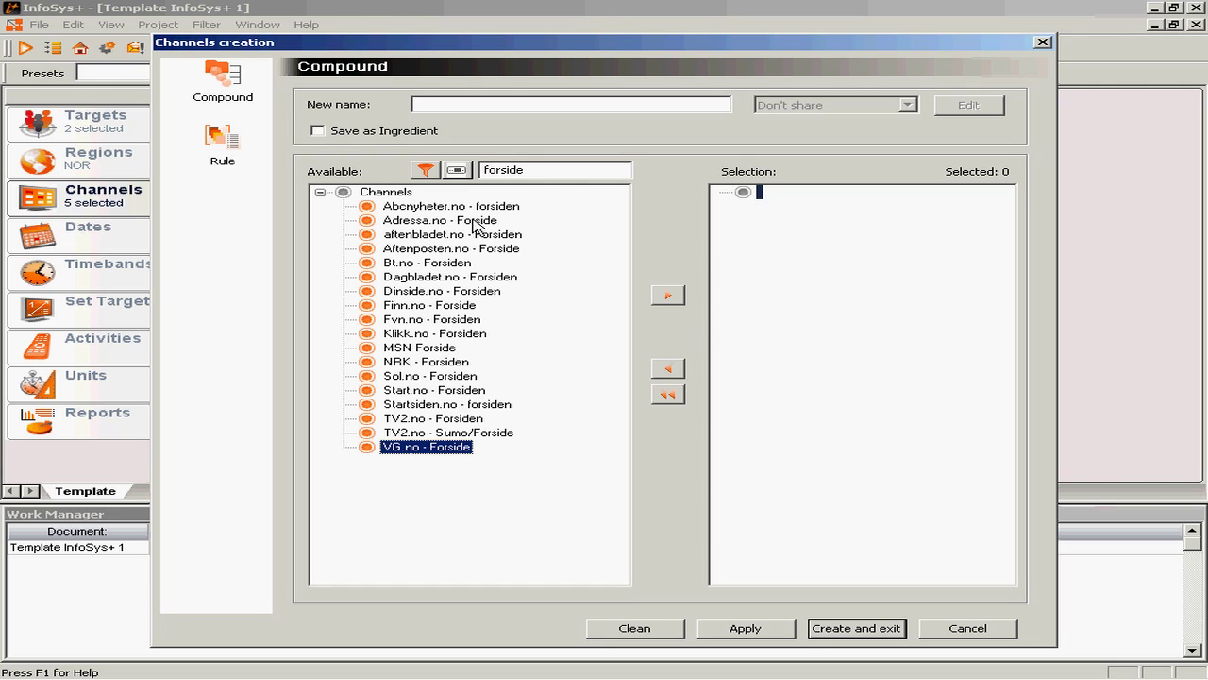
pyautogui.keyDown('shift'); pyautogui.click(473, 207); pyautogui.keyUp('shift')
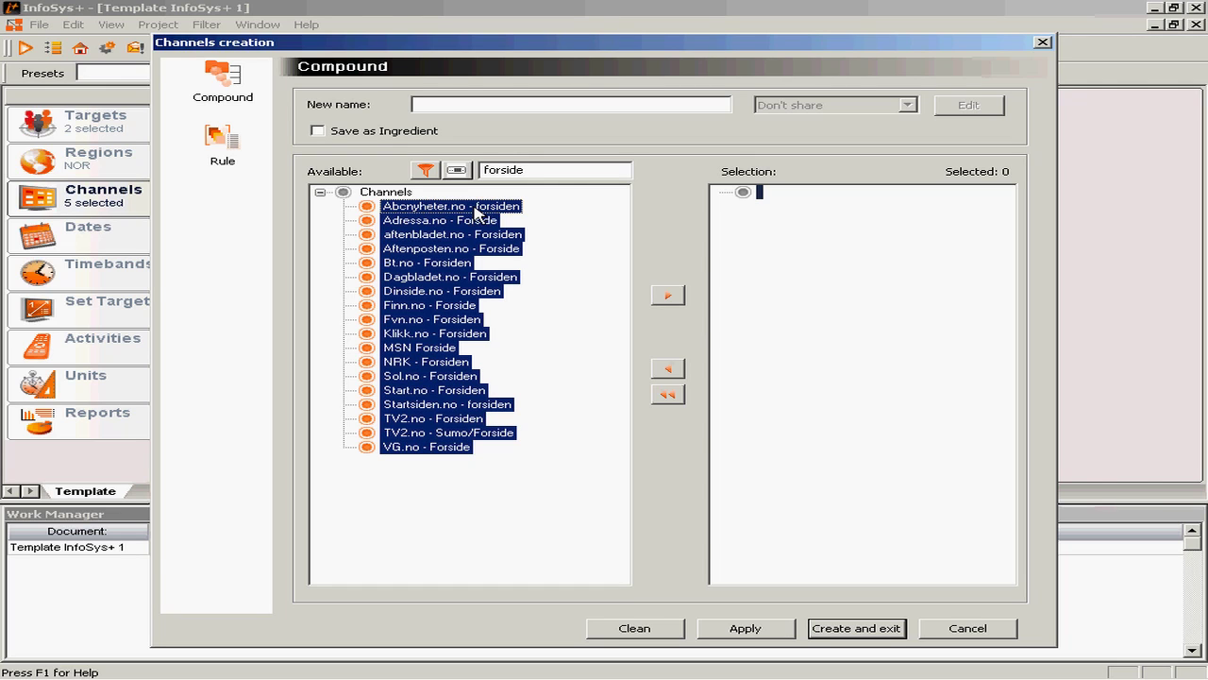
pyautogui.click(669, 296)
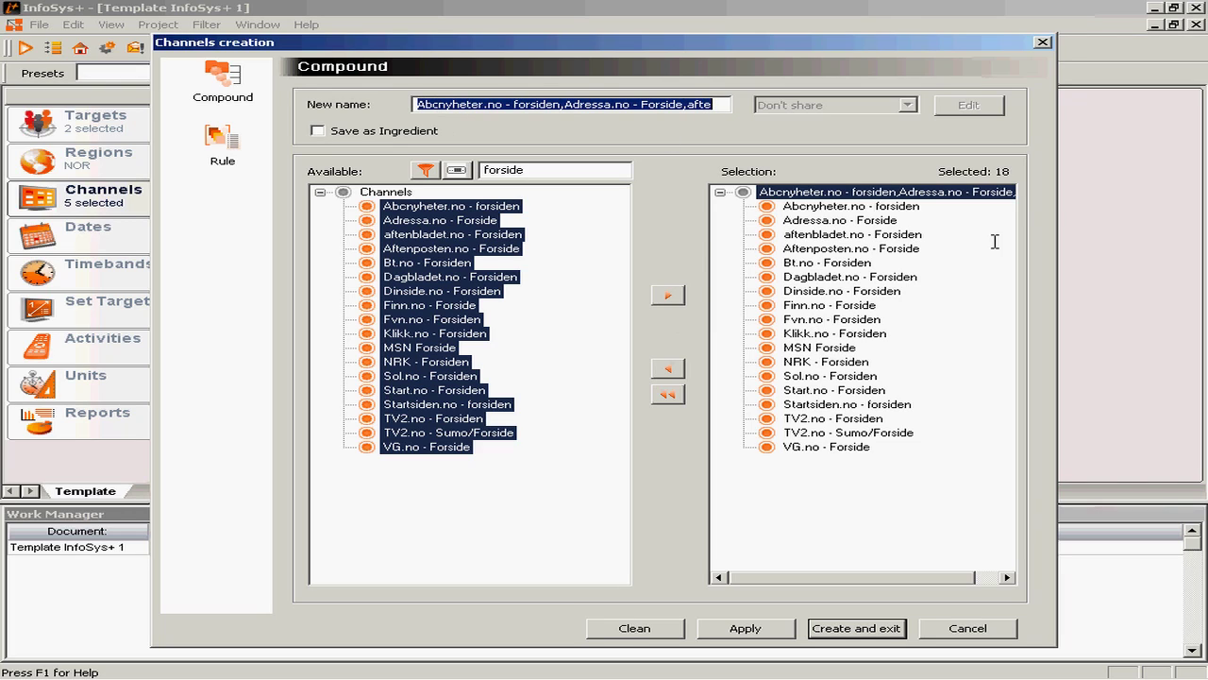
pyautogui.write('Forsidegruppe')
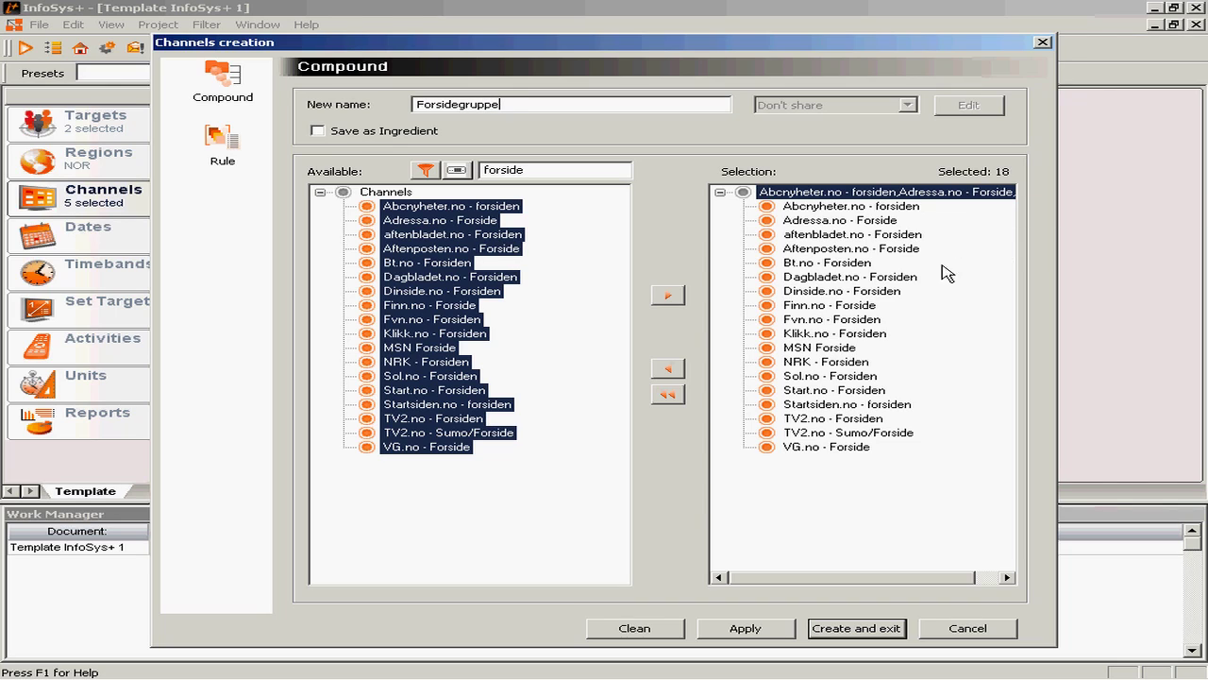
pyautogui.click(869, 628)
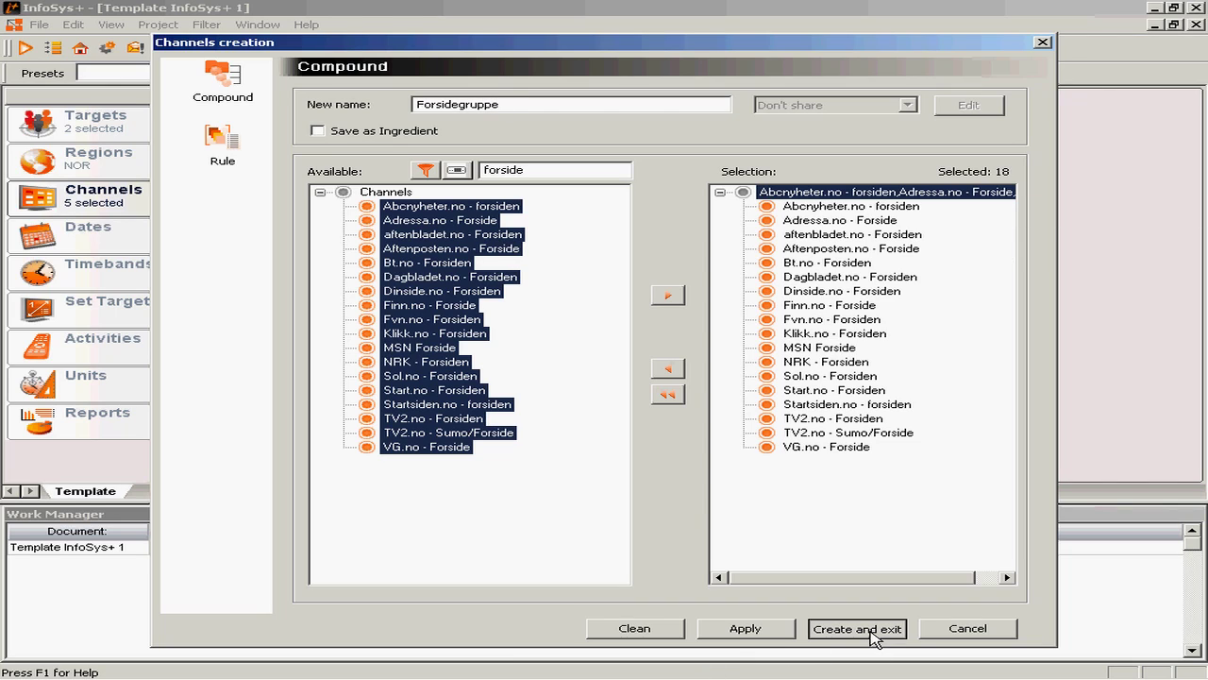
pyautogui.click(809, 400)
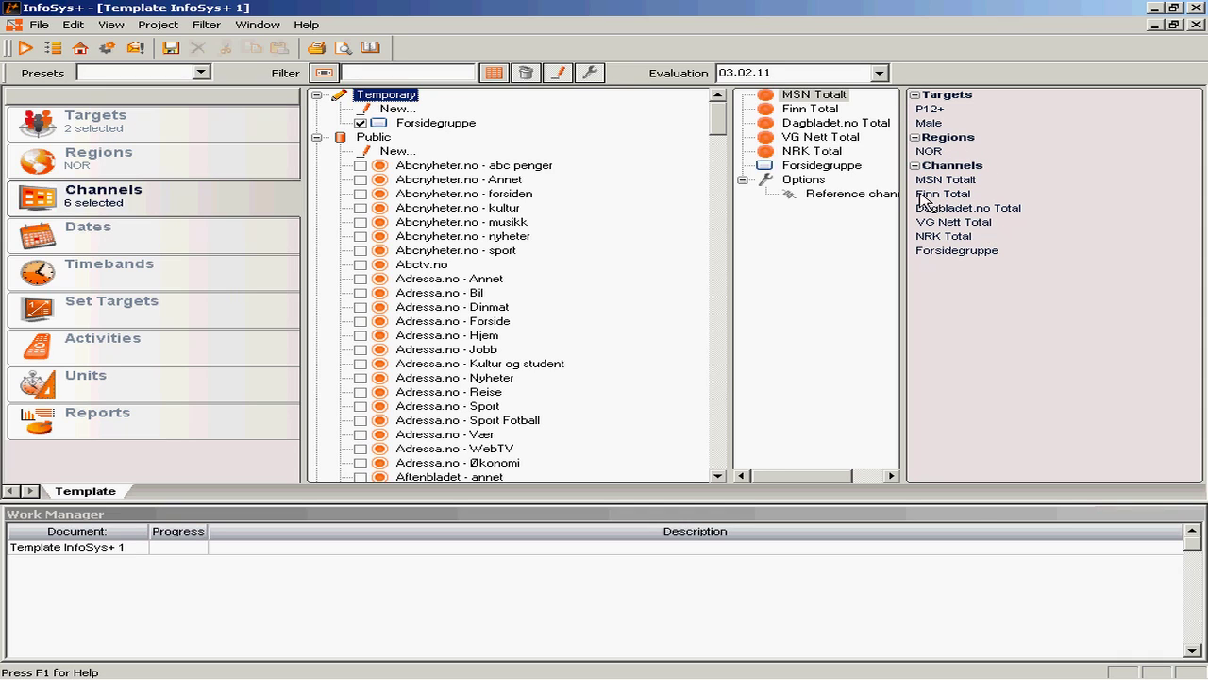
# Start a new temporary calendar date selection covering the whole of January 2011.
pyautogui.click(154, 237)
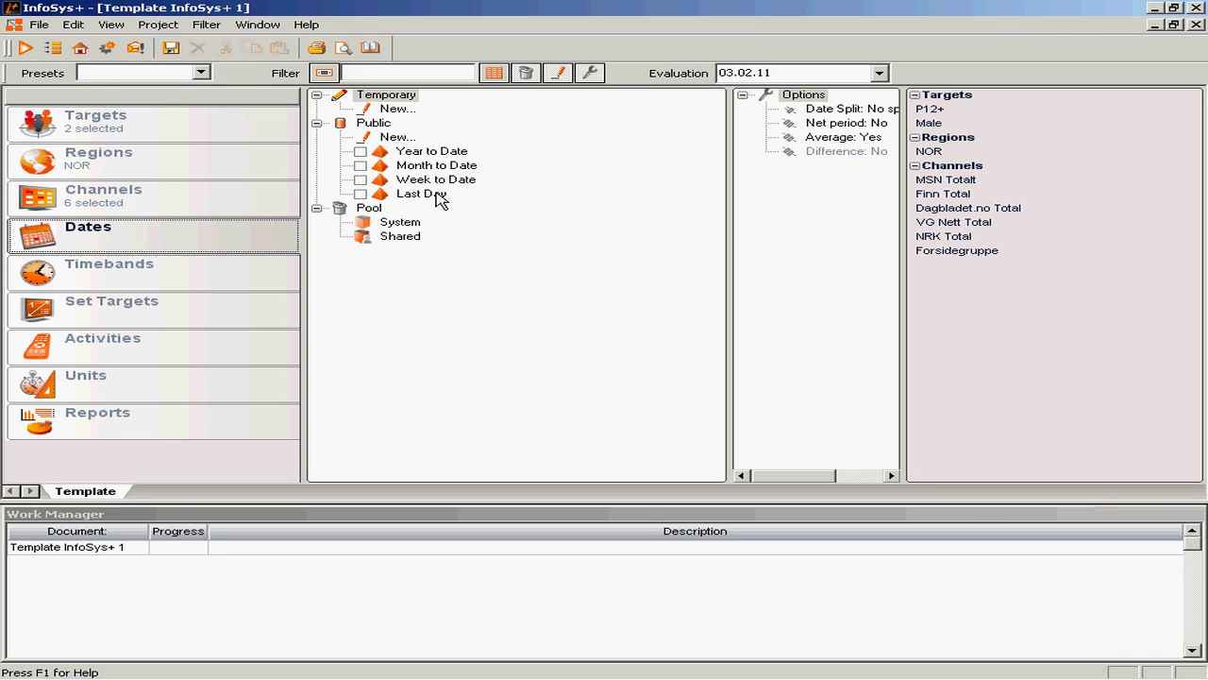
pyautogui.doubleClick(396, 110)
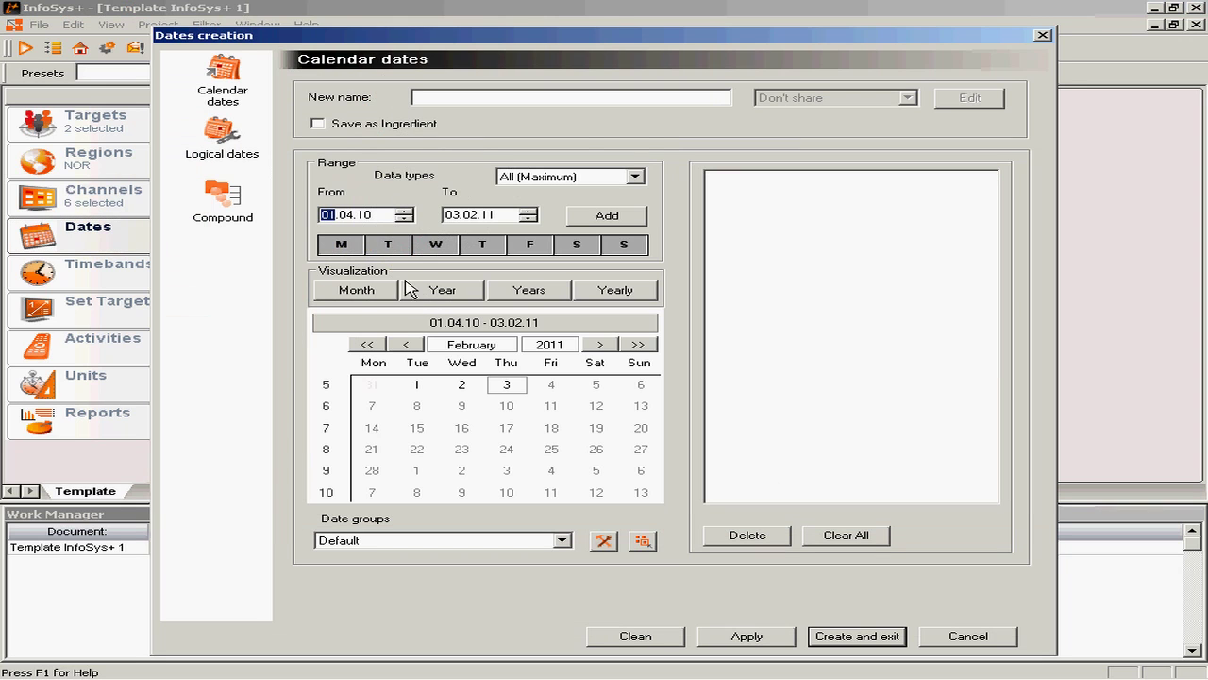
pyautogui.click(418, 347)
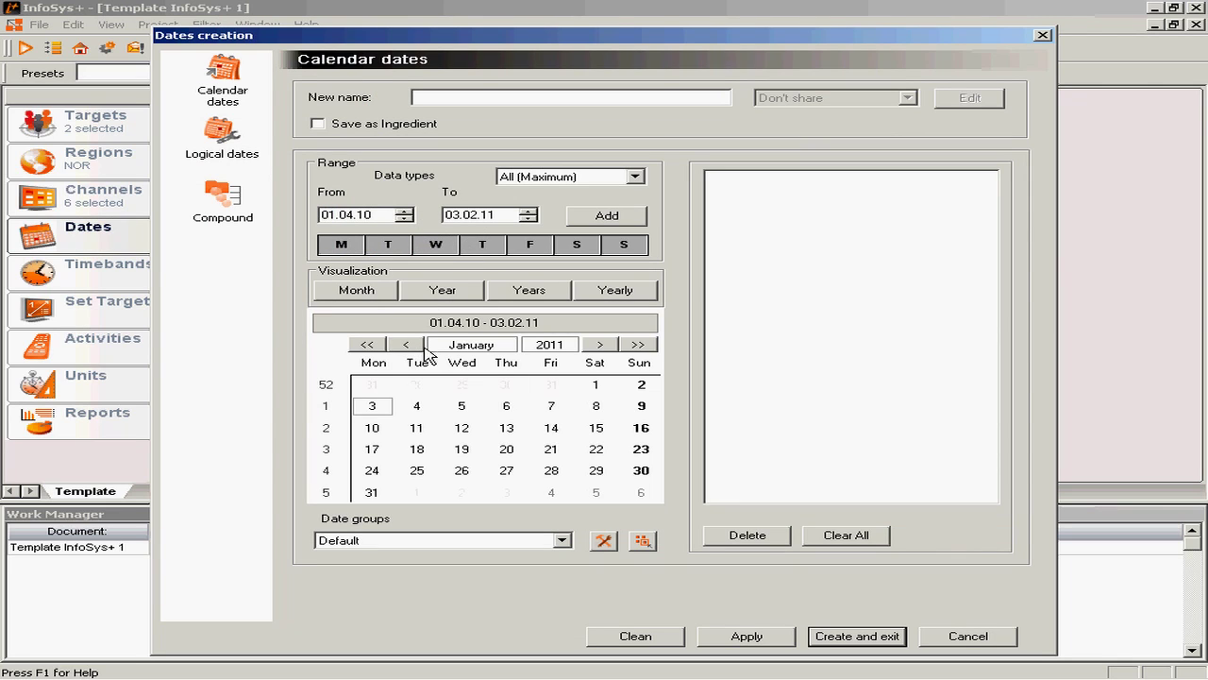
pyautogui.click(480, 345)
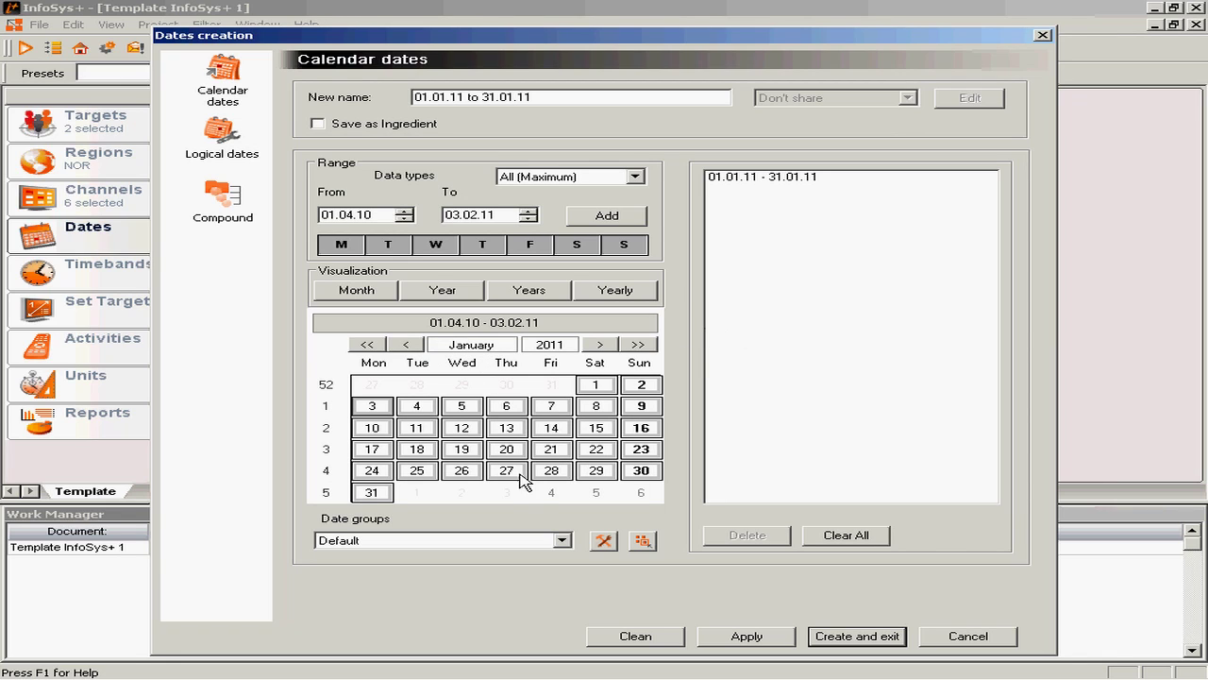
# Remove weeks 1 to 3 from the January 2011 selection, clear the remaining dates and reselect the whole month.
pyautogui.click(325, 406)
pyautogui.click(326, 427)
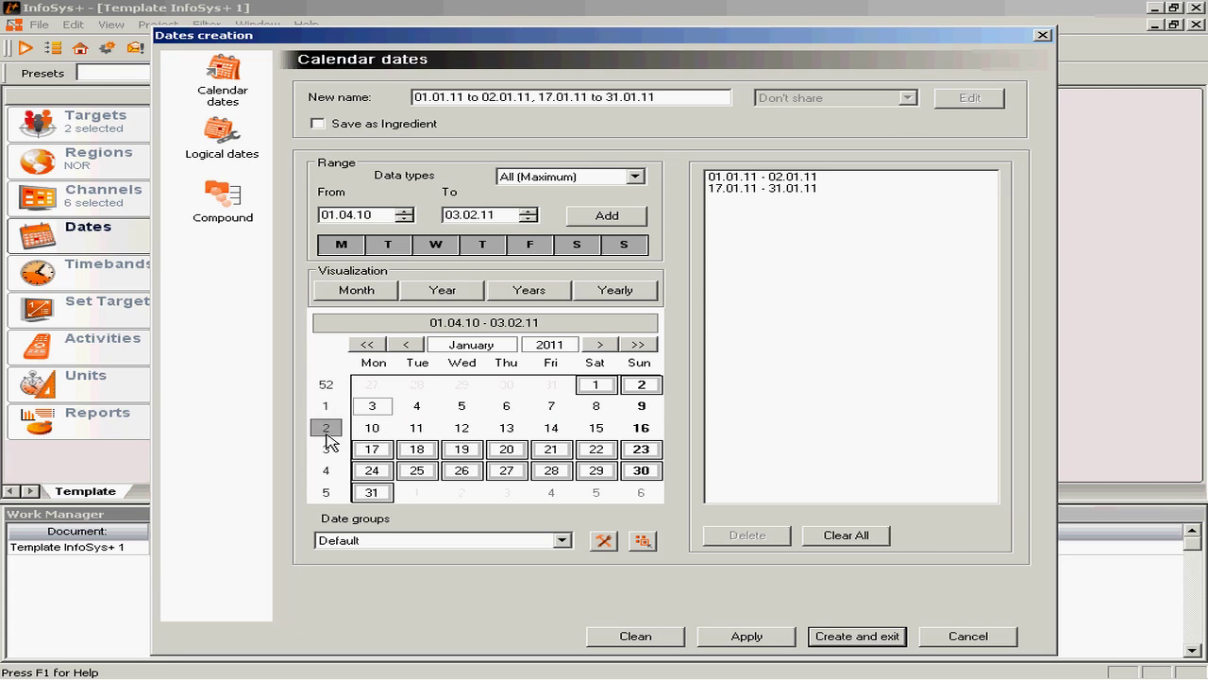
pyautogui.click(326, 450)
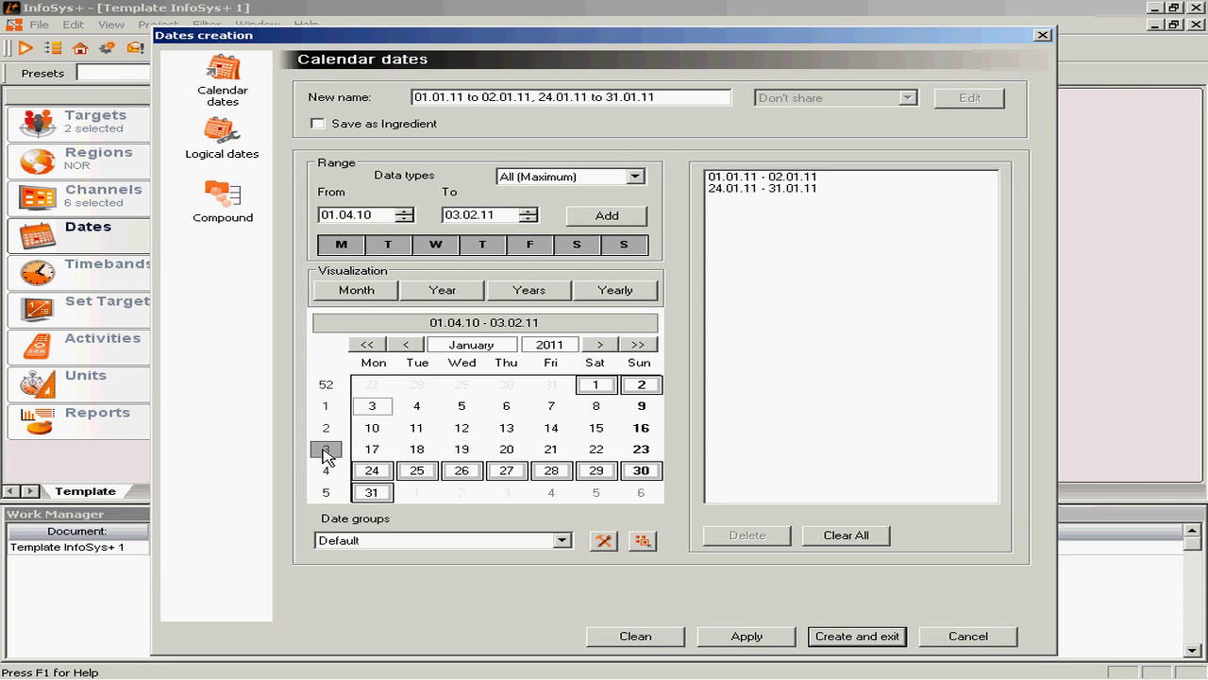
pyautogui.click(500, 346)
pyautogui.click(501, 345)
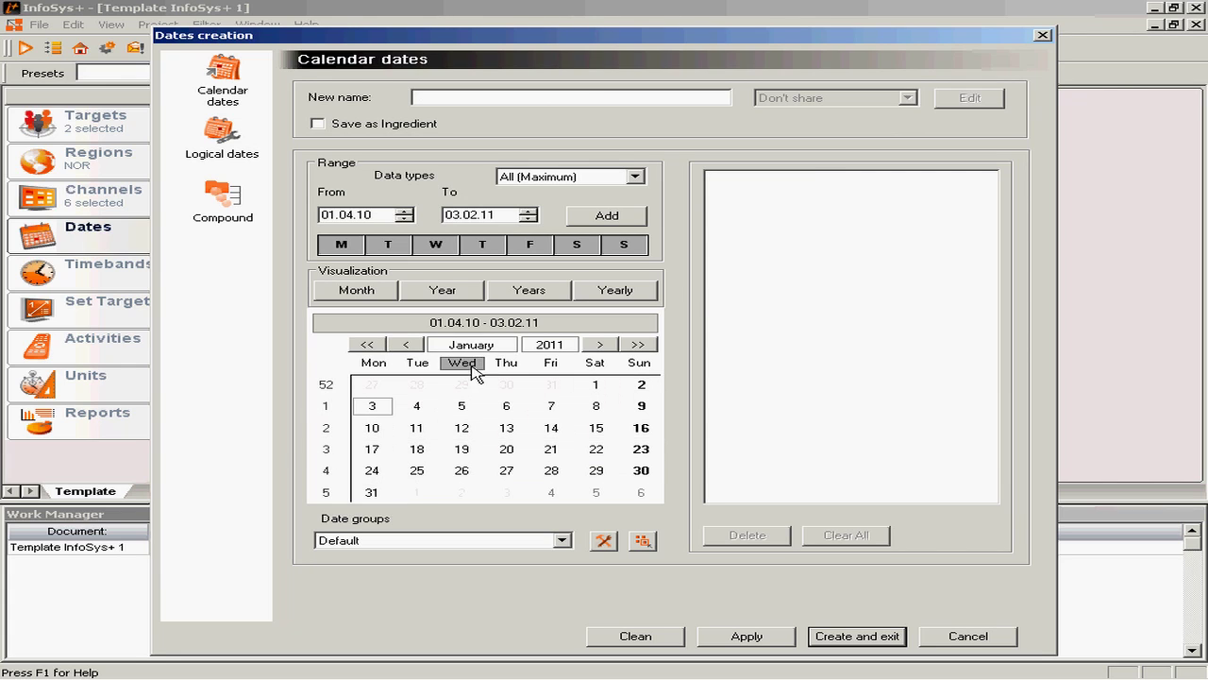
pyautogui.click(479, 347)
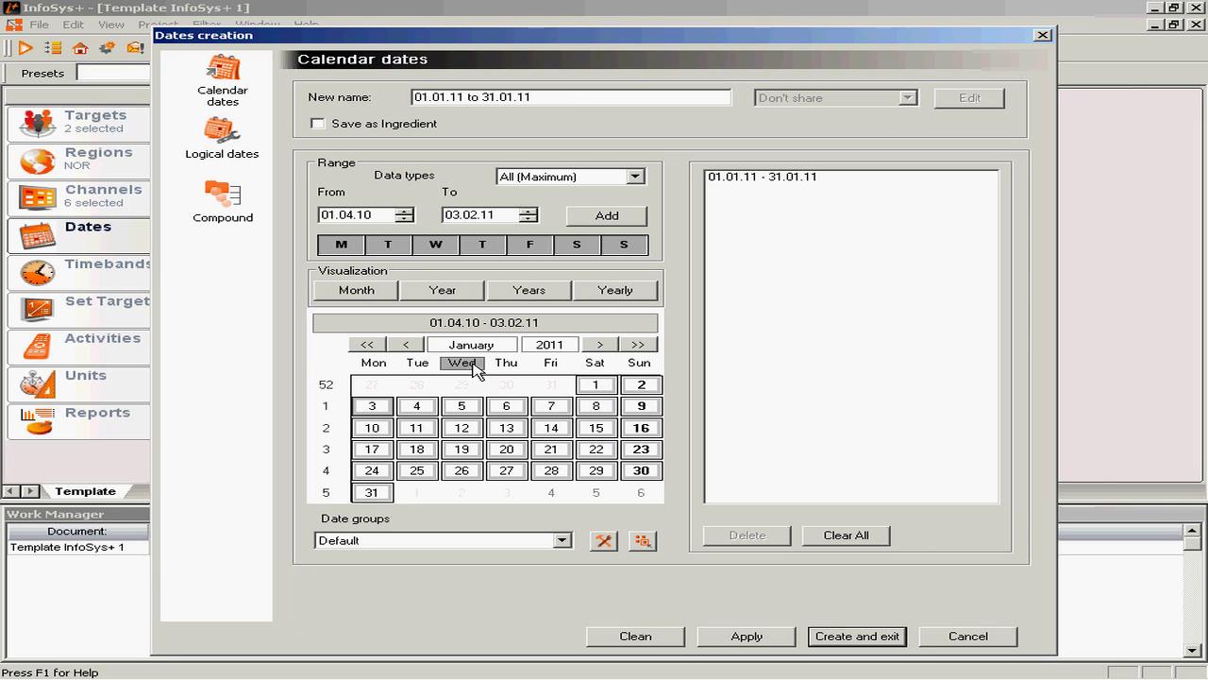
# Name the date selection "januar 2011" and create it.
pyautogui.moveTo(533, 97); pyautogui.dragTo(373, 107)
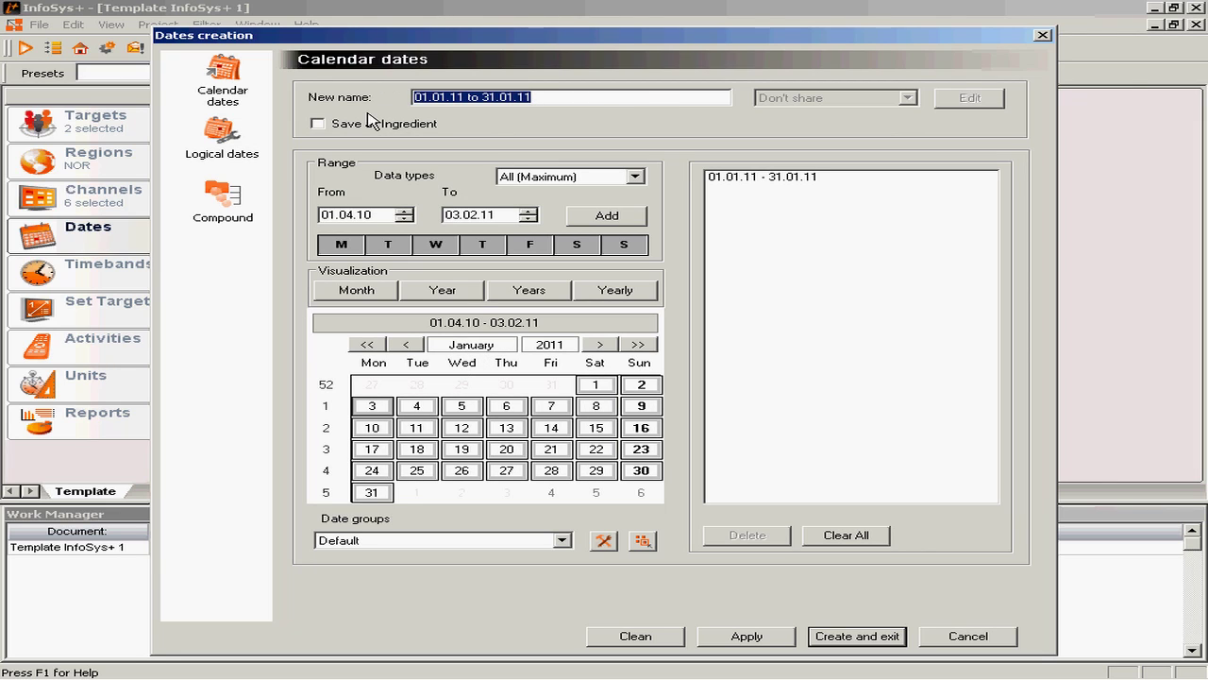
pyautogui.write('januar 2011')
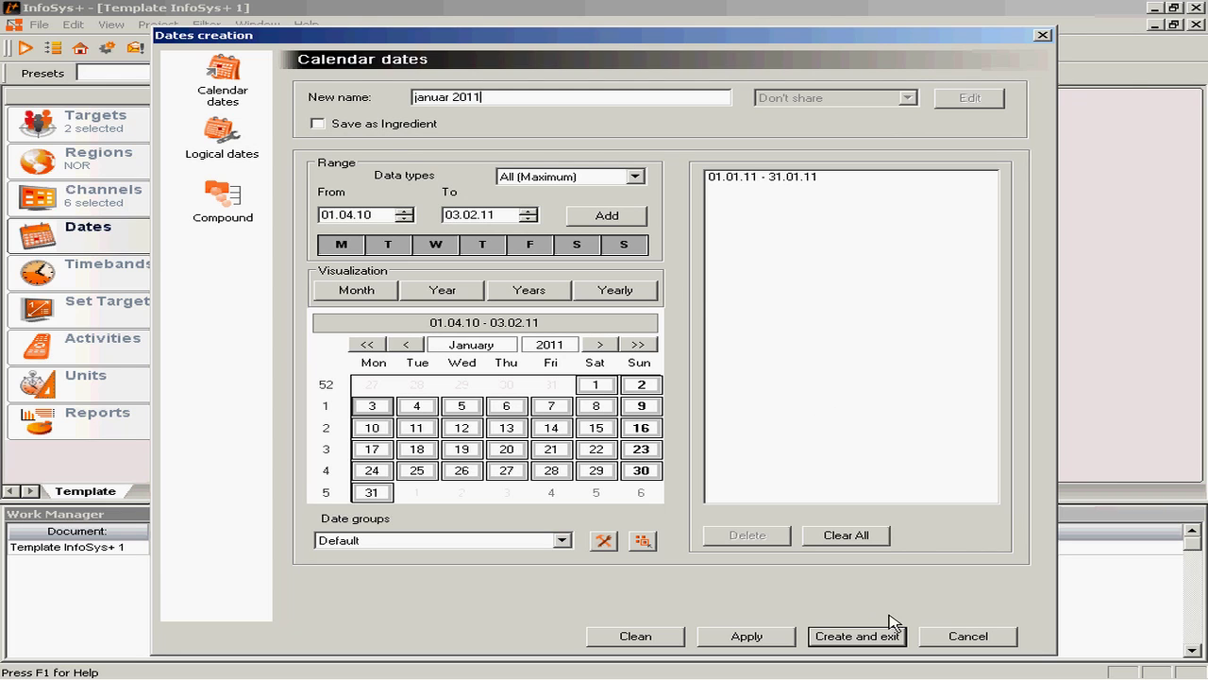
pyautogui.click(890, 639)
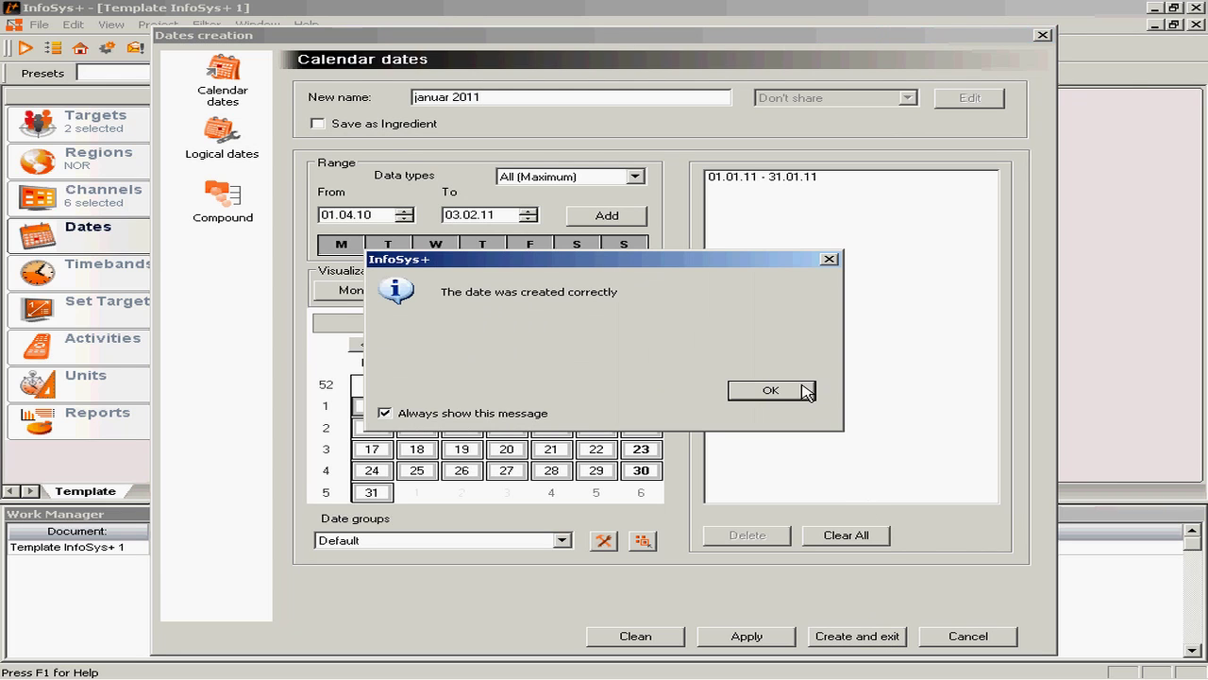
pyautogui.click(803, 392)
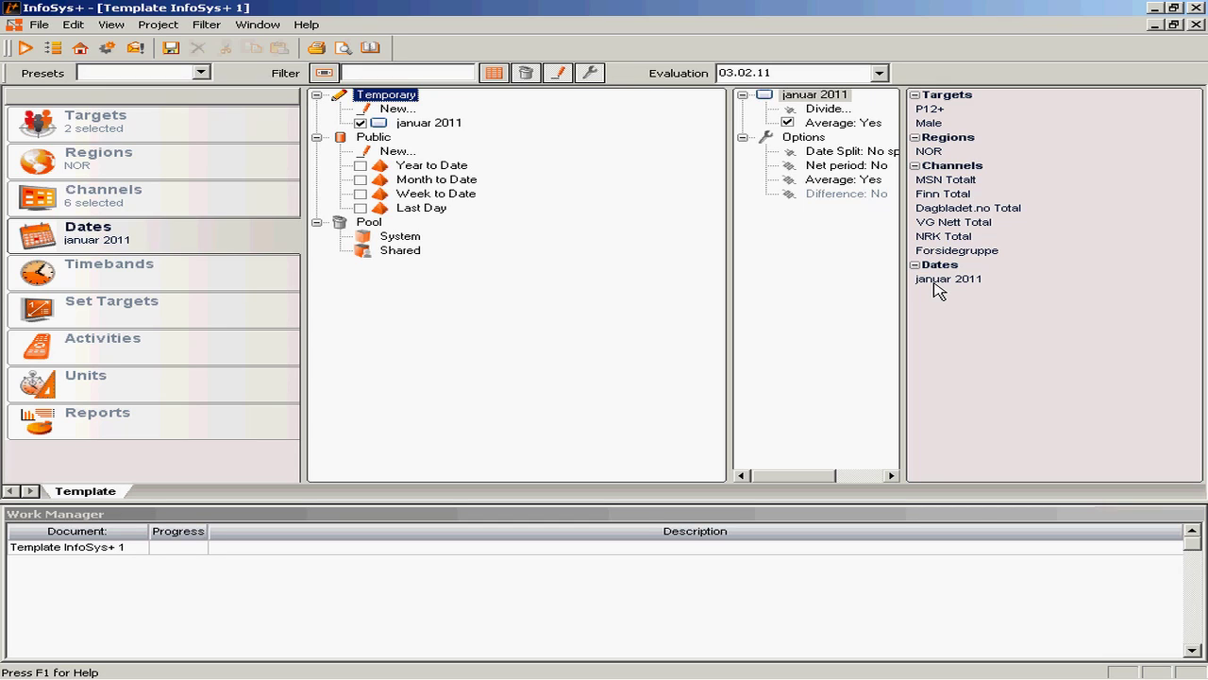
# Divide the januar 2011 date selection by day.
pyautogui.doubleClick(833, 111)
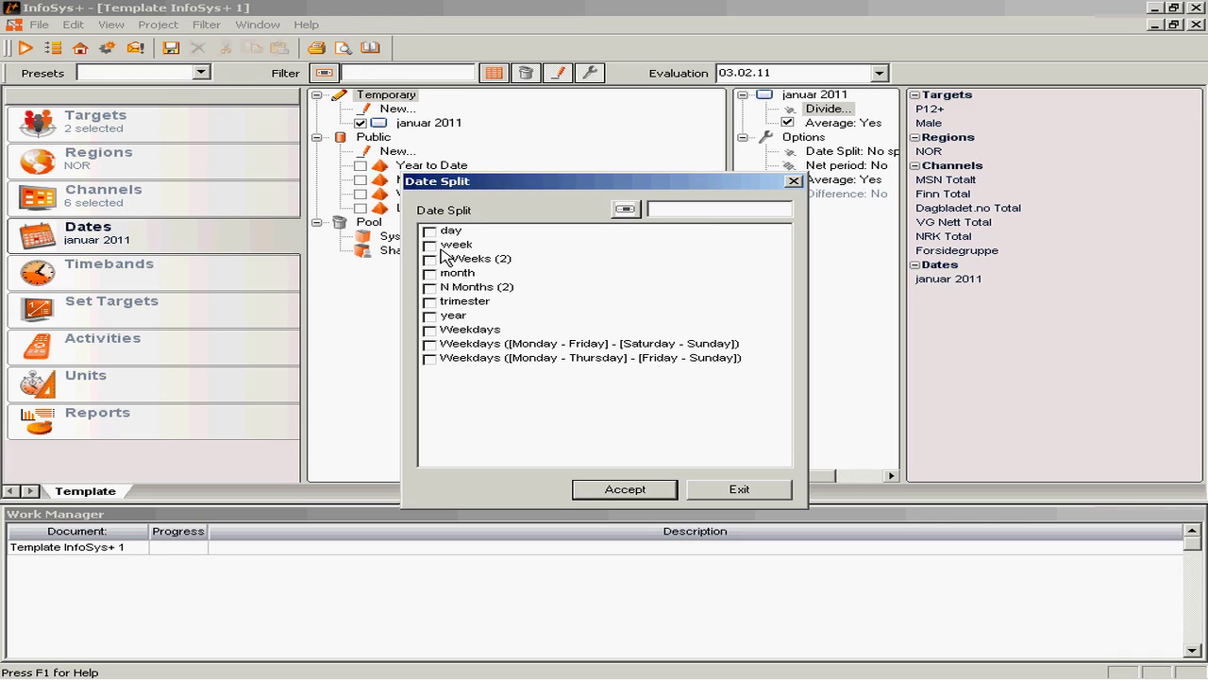
pyautogui.click(430, 232)
pyautogui.click(655, 491)
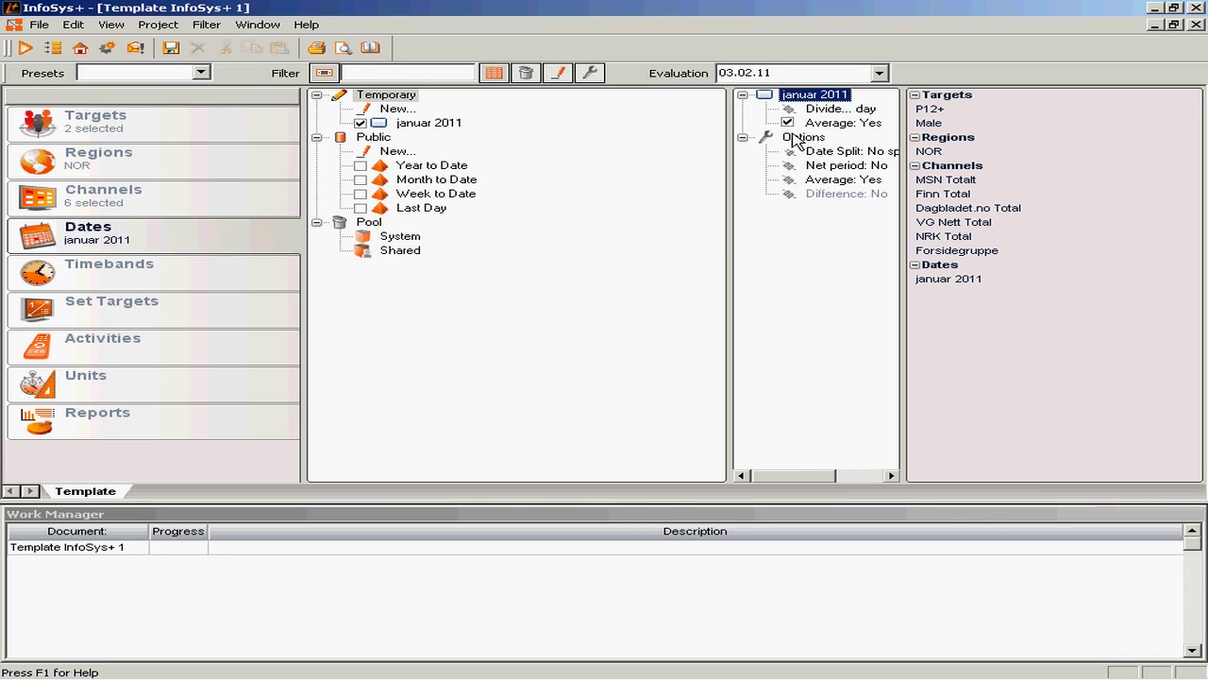
# Select the public timeband Whole Day for the template.
pyautogui.click(243, 273)
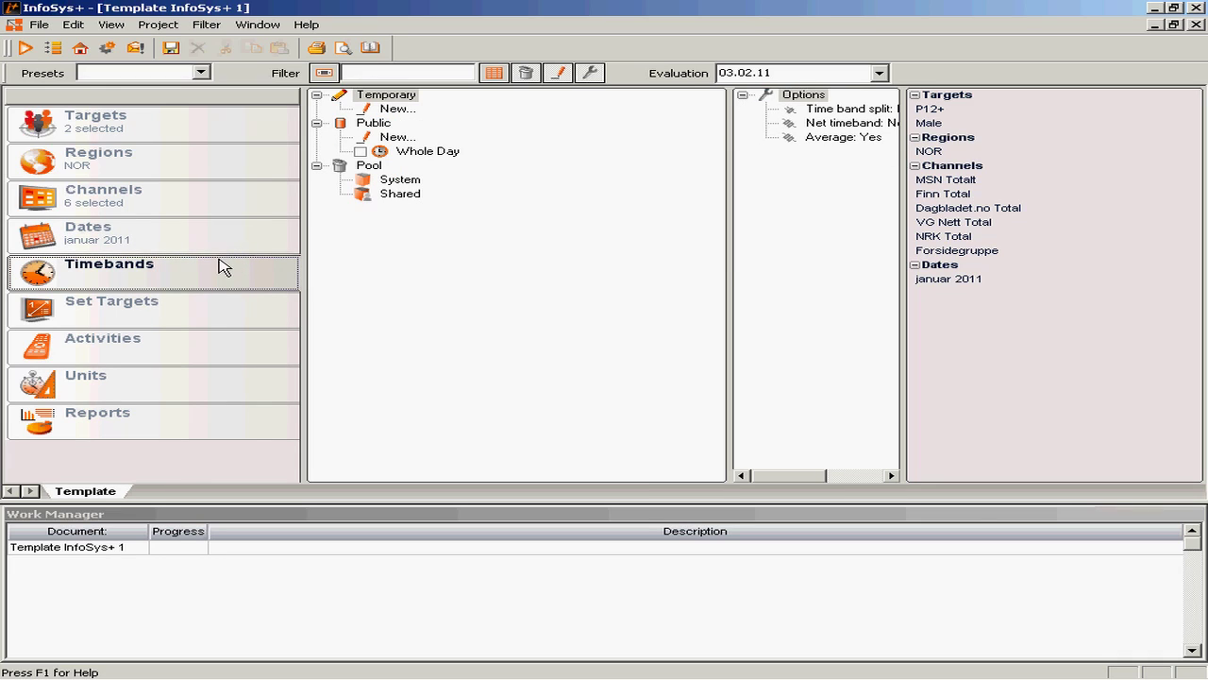
pyautogui.click(361, 152)
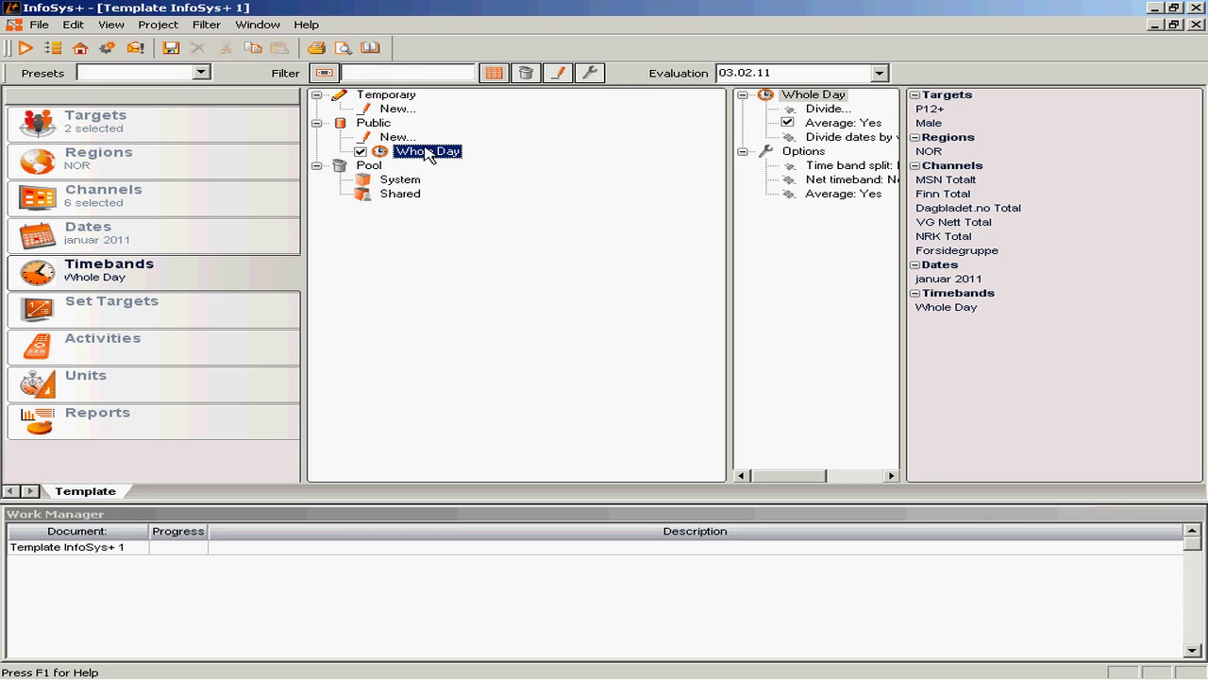
pyautogui.doubleClick(406, 110)
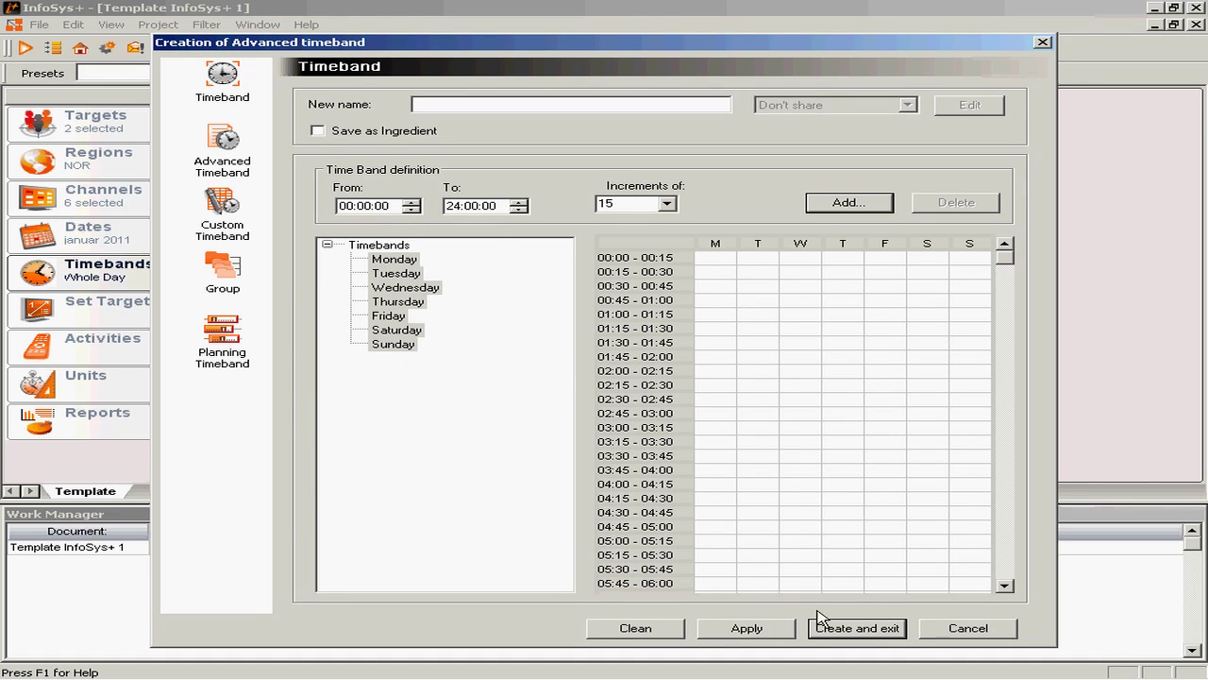
pyautogui.click(957, 626)
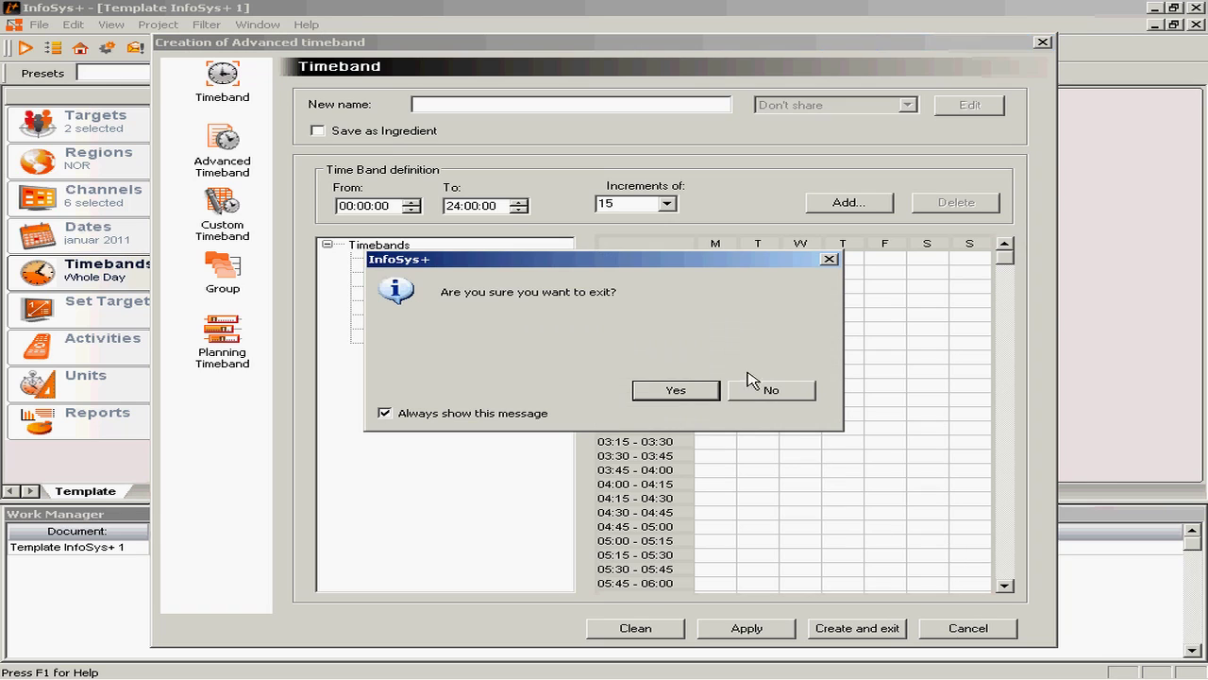
pyautogui.click(708, 389)
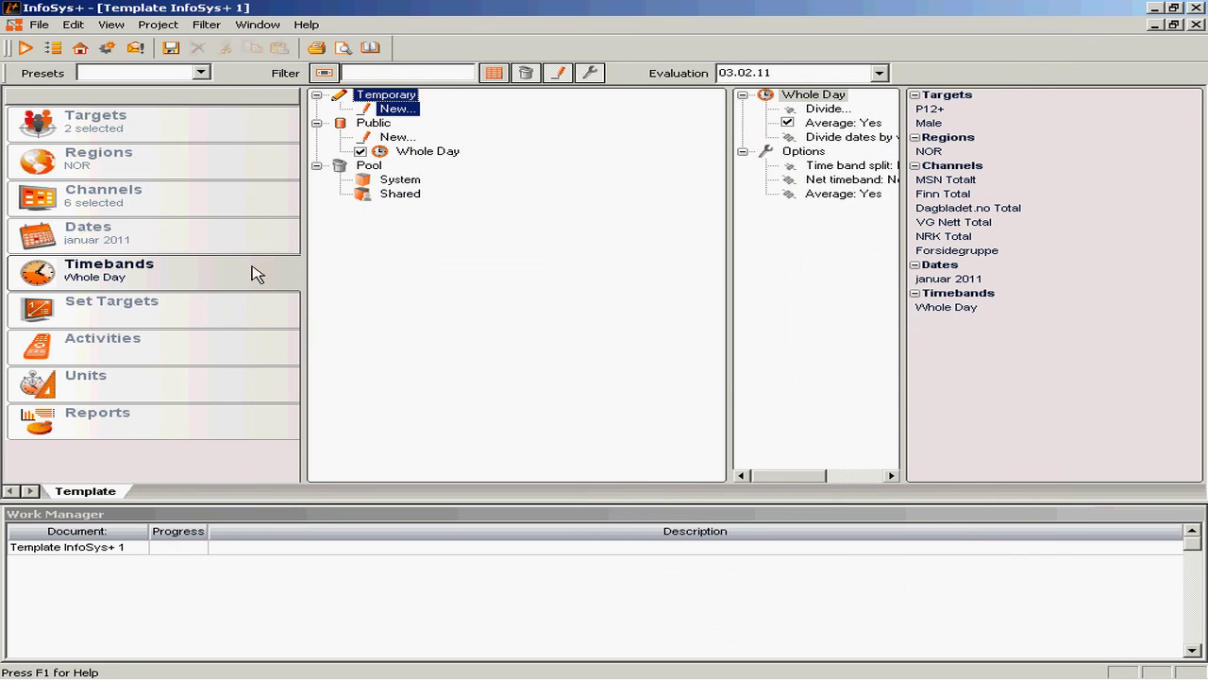
# View the available set targets without choosing any, and select Ordinary as the template's activity.
pyautogui.click(217, 310)
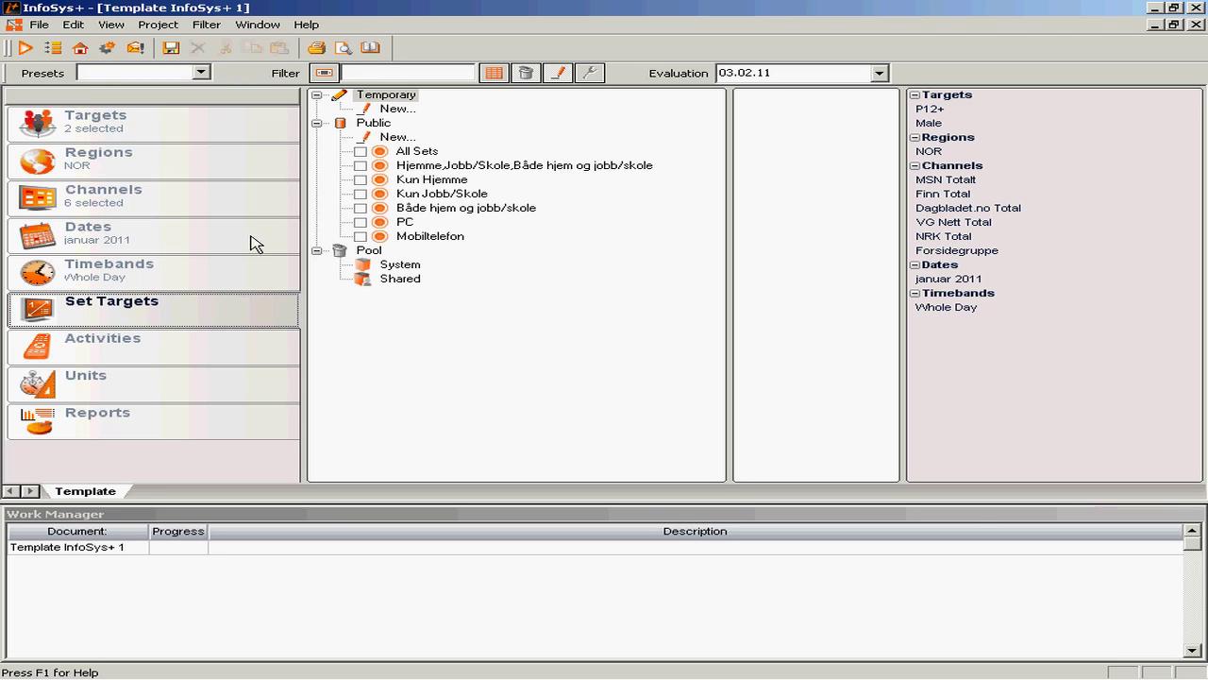
pyautogui.click(209, 355)
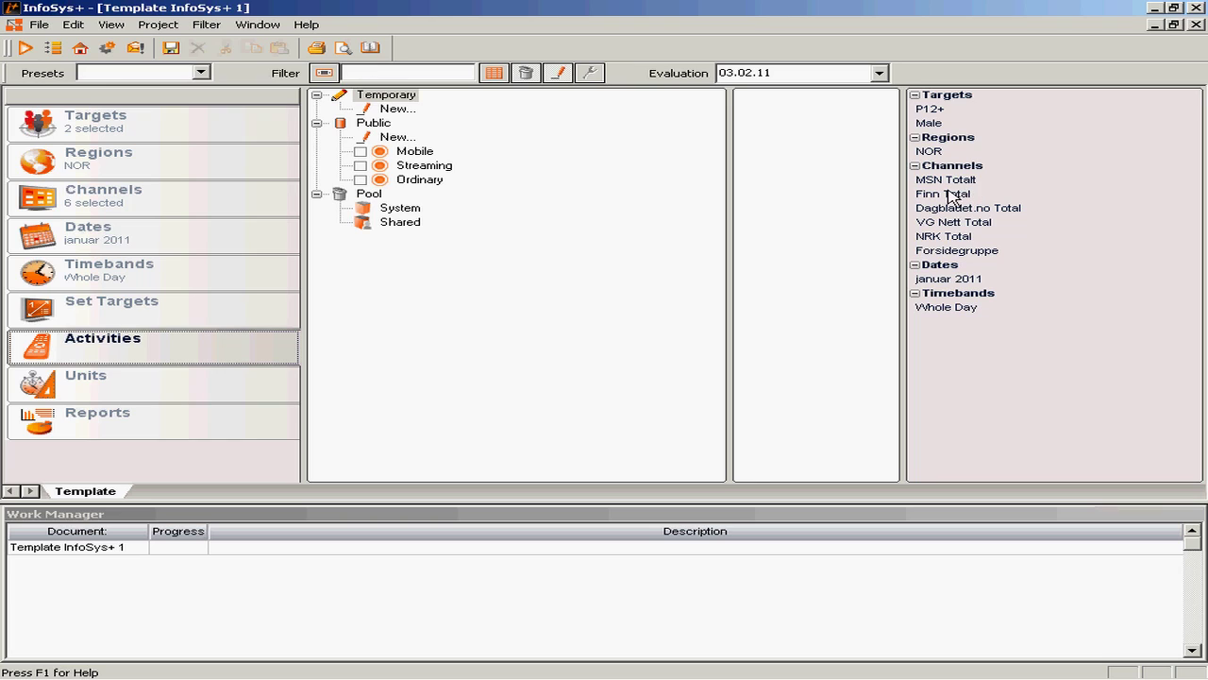
pyautogui.click(363, 180)
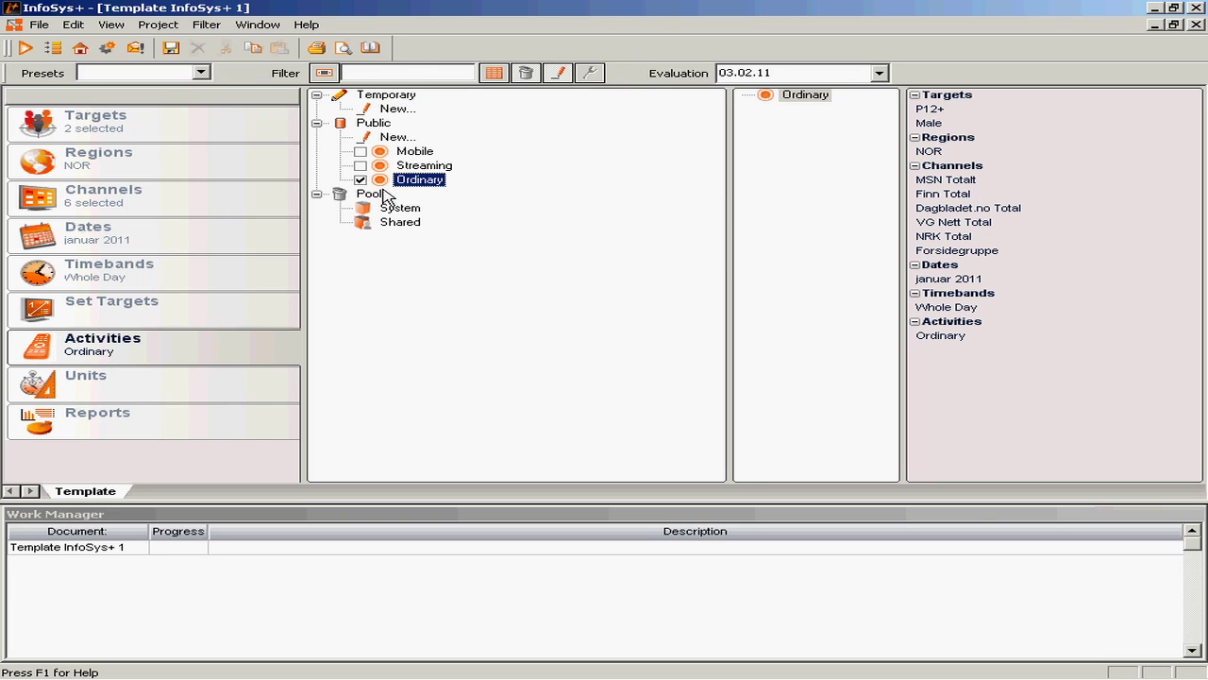
# Select the units AvRch(000), AvMRch(000) and Rch(000) from the ALL UNITS group.
pyautogui.click(174, 397)
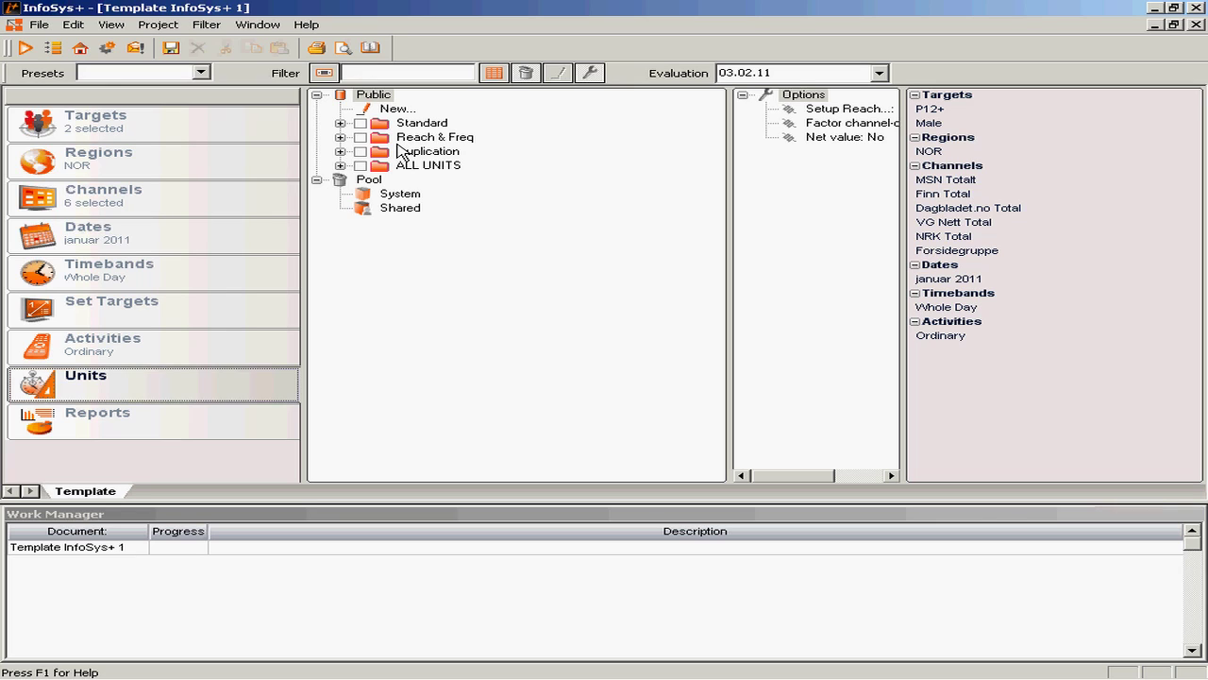
pyautogui.click(340, 165)
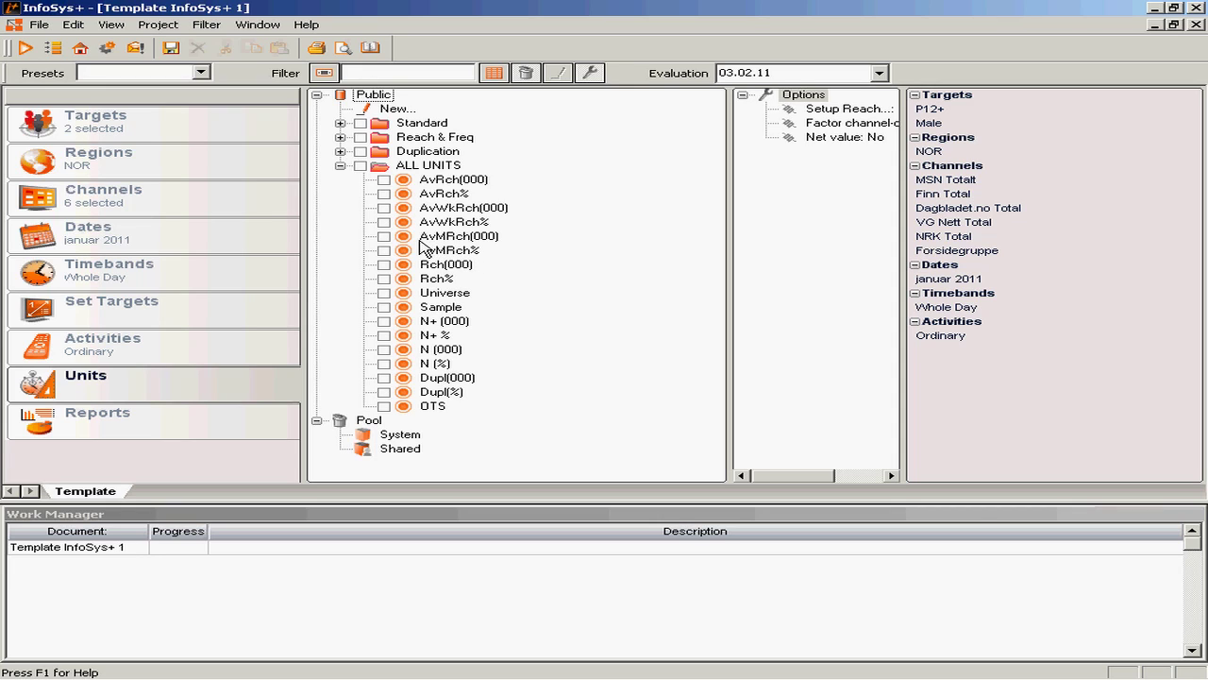
pyautogui.click(384, 181)
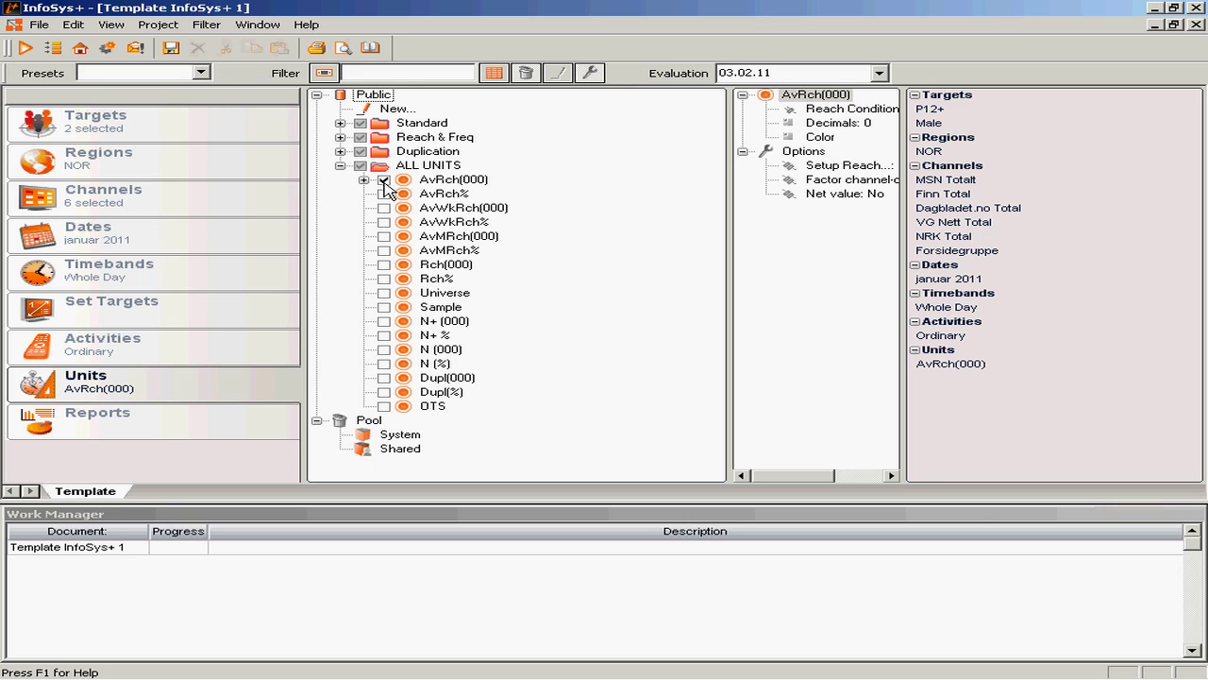
pyautogui.click(384, 236)
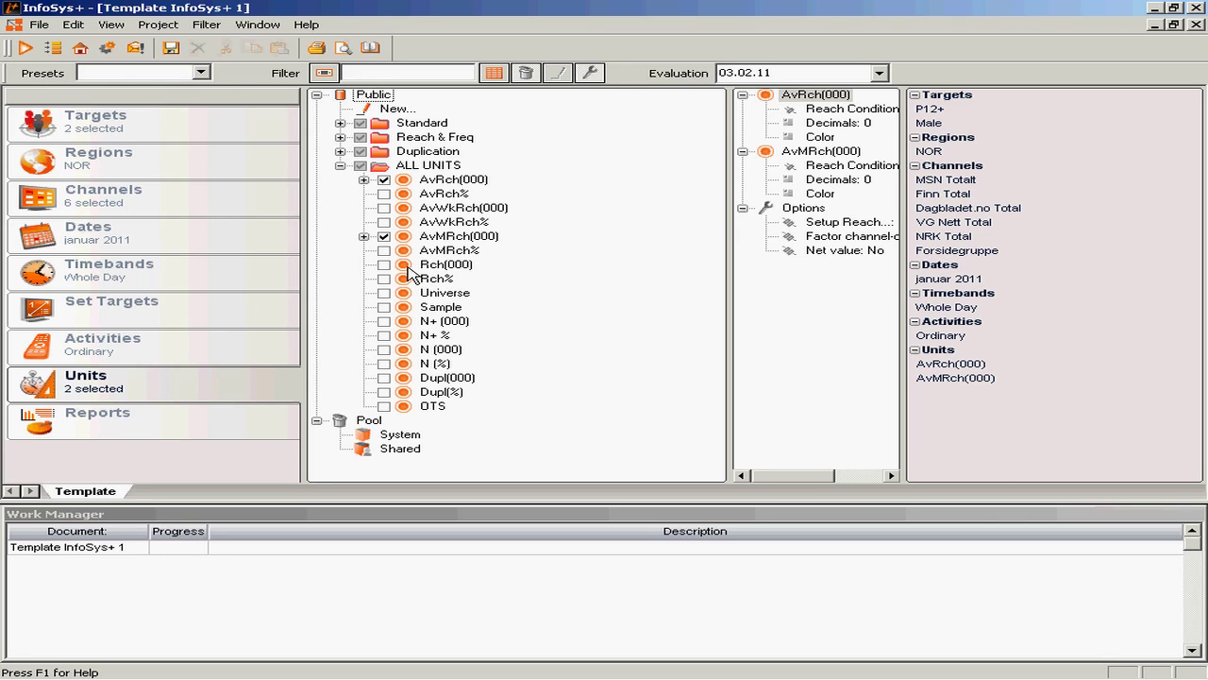
pyautogui.click(384, 265)
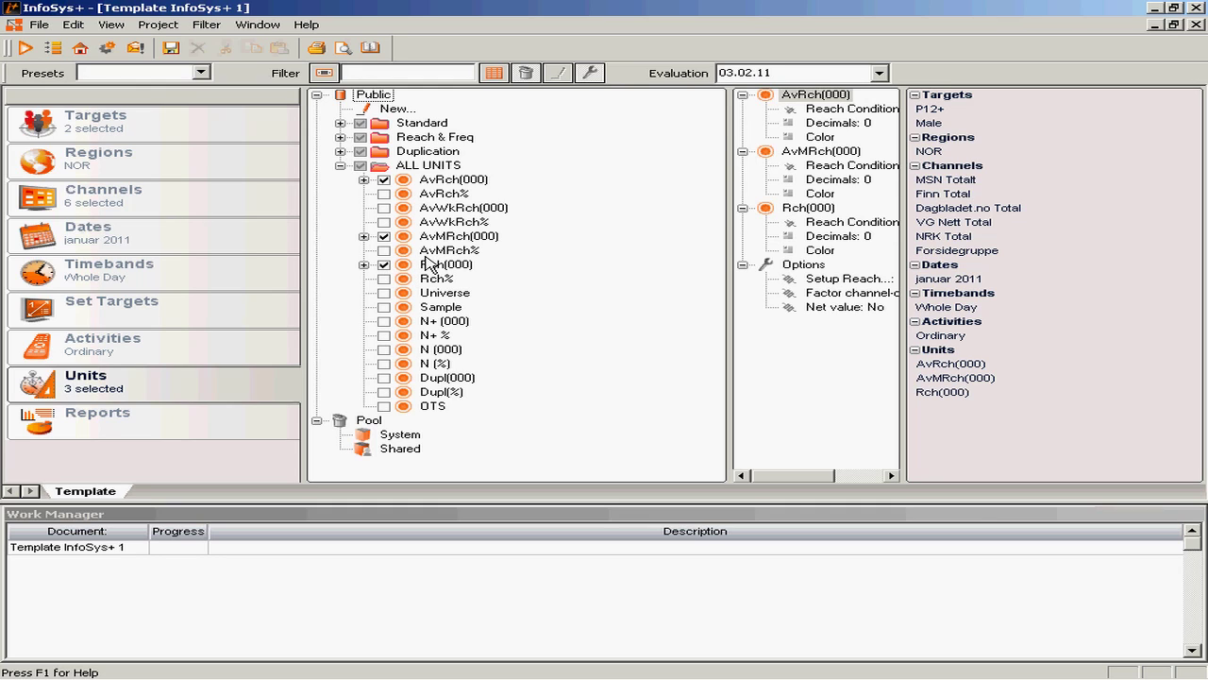
# Select the public activity Ordinary for the template.
pyautogui.press('Up')
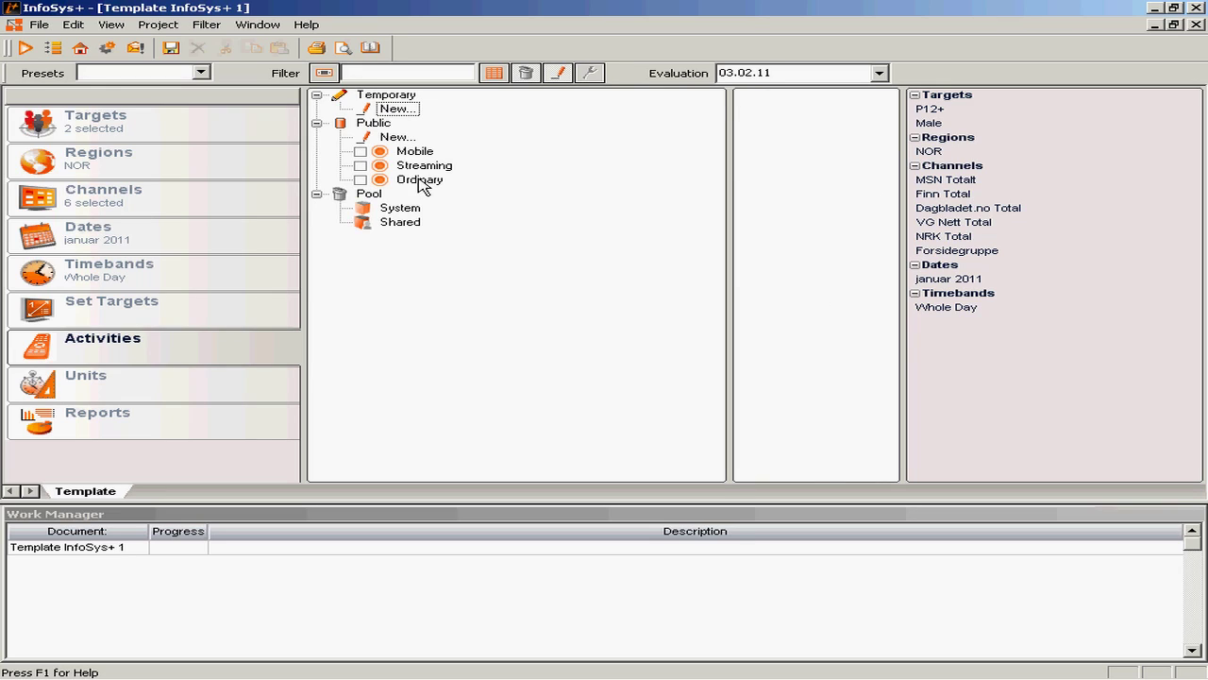
pyautogui.click(360, 180)
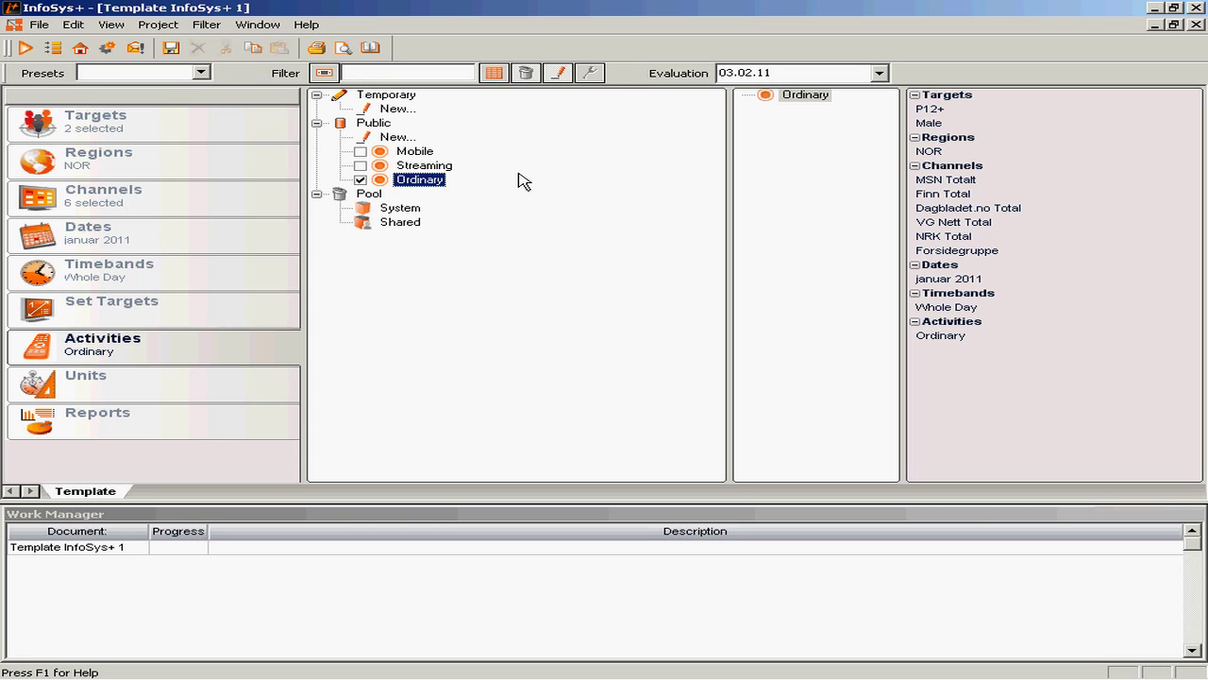
# Select the units Rch(000) and AvRch(000) from ALL UNITS, and check the date split of januar 2011.
pyautogui.click(236, 388)
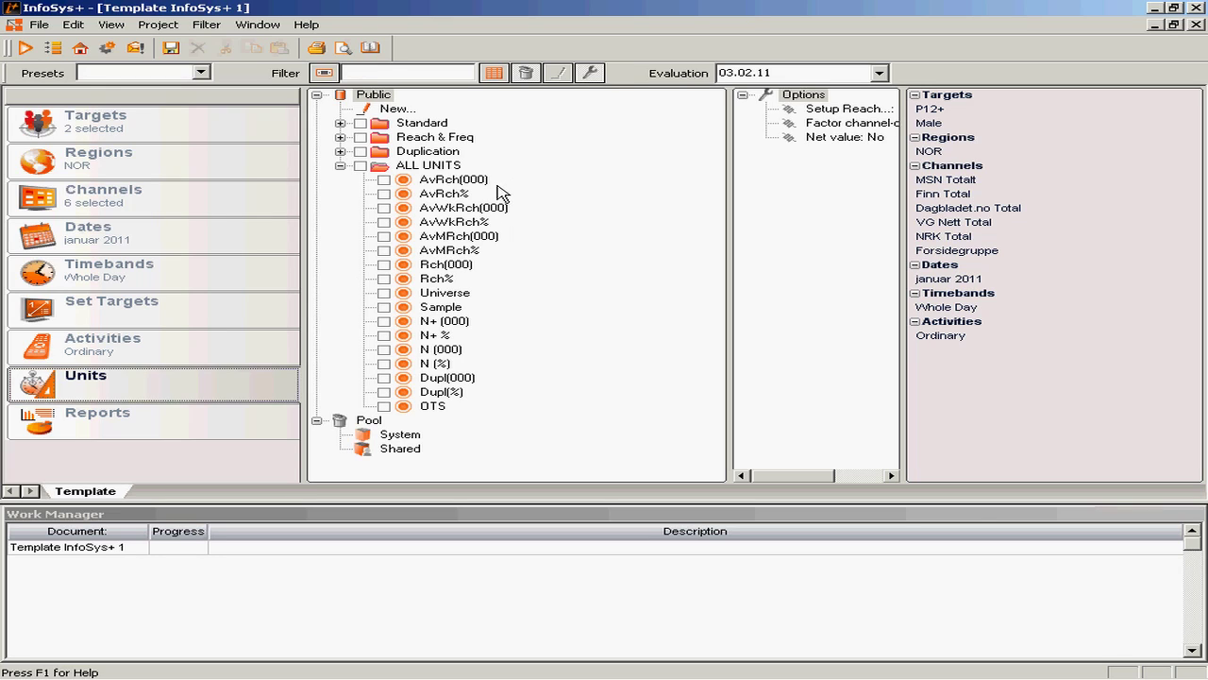
pyautogui.click(385, 267)
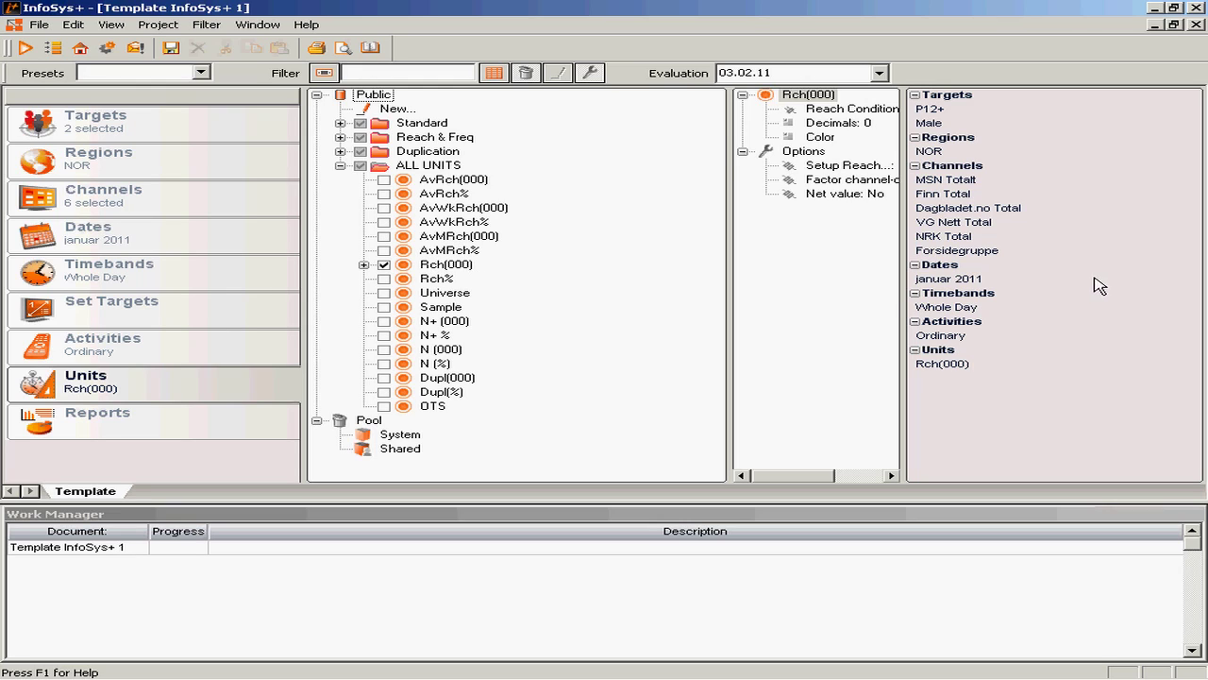
pyautogui.click(384, 181)
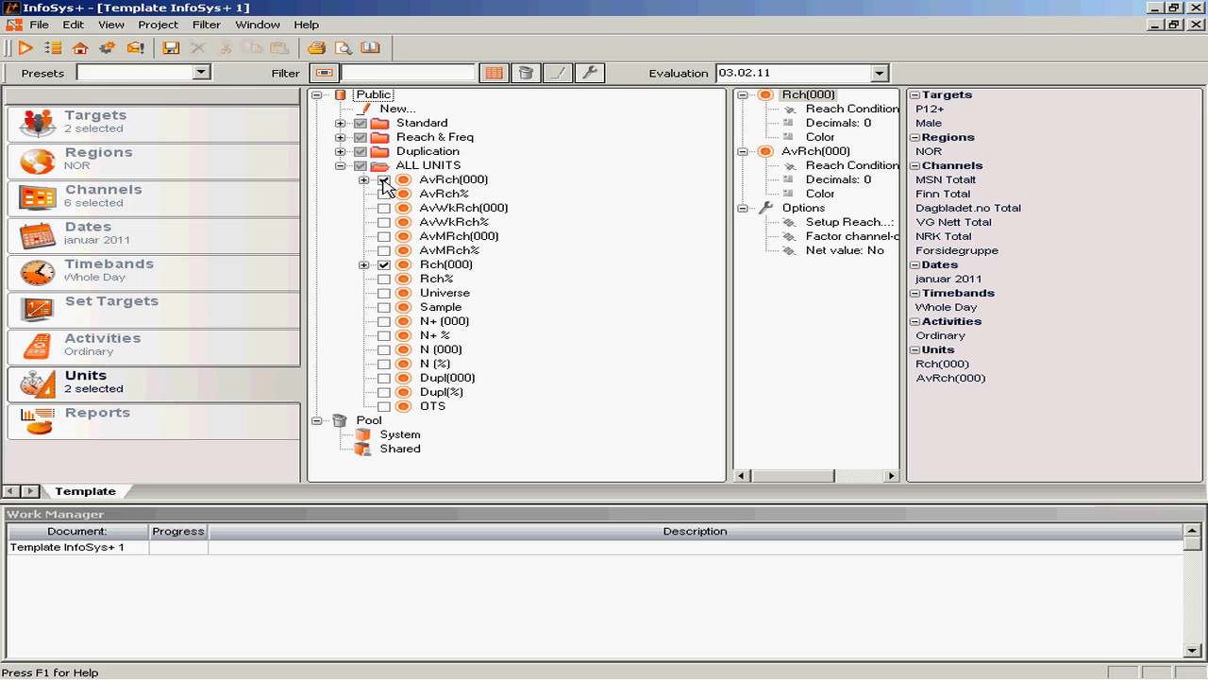
pyautogui.click(250, 234)
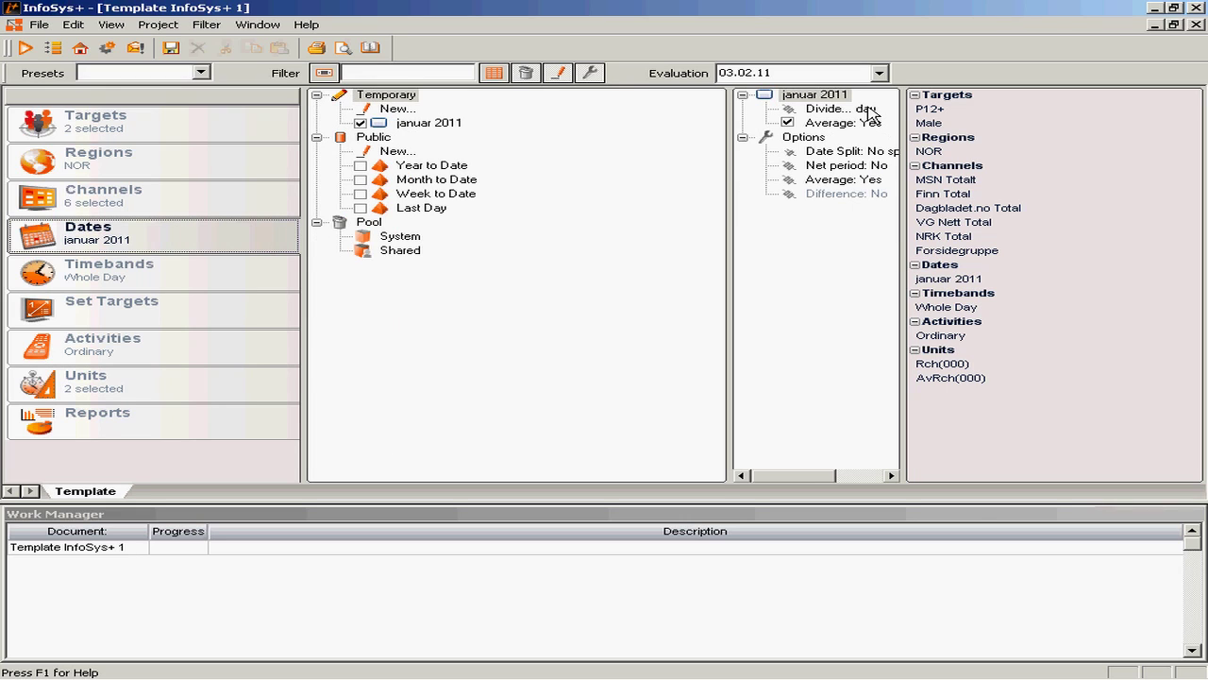
pyautogui.click(259, 390)
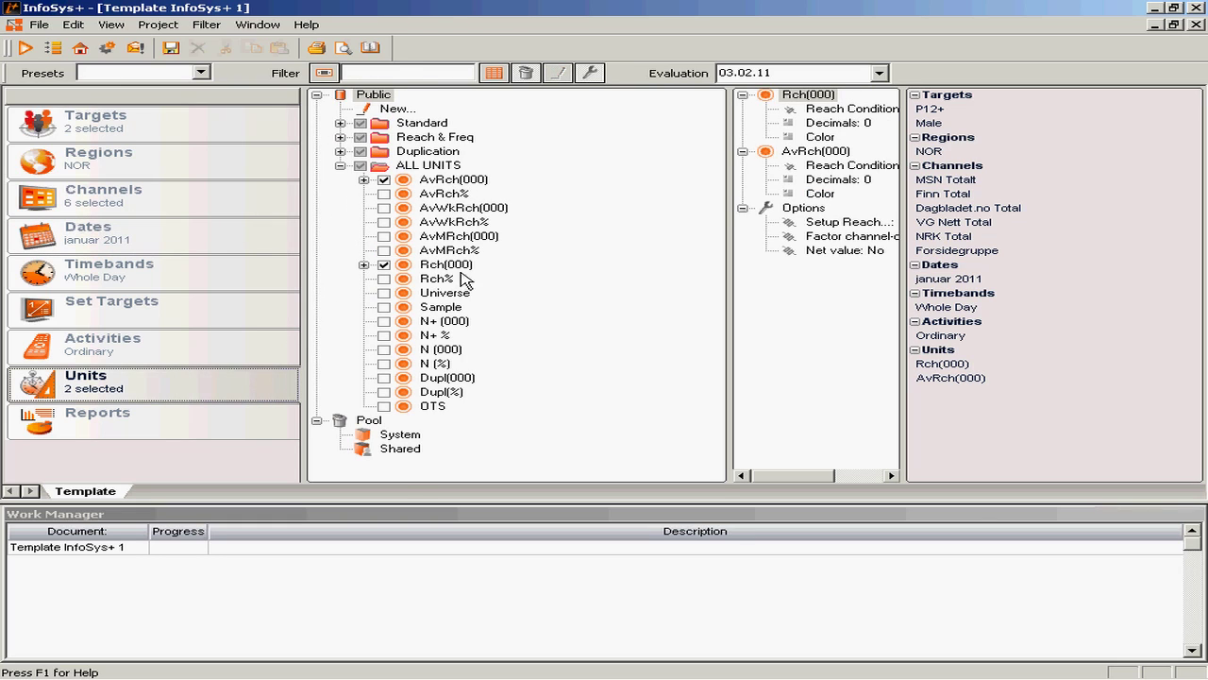
# Select the Periods report for the template and run the calculation.
pyautogui.click(151, 429)
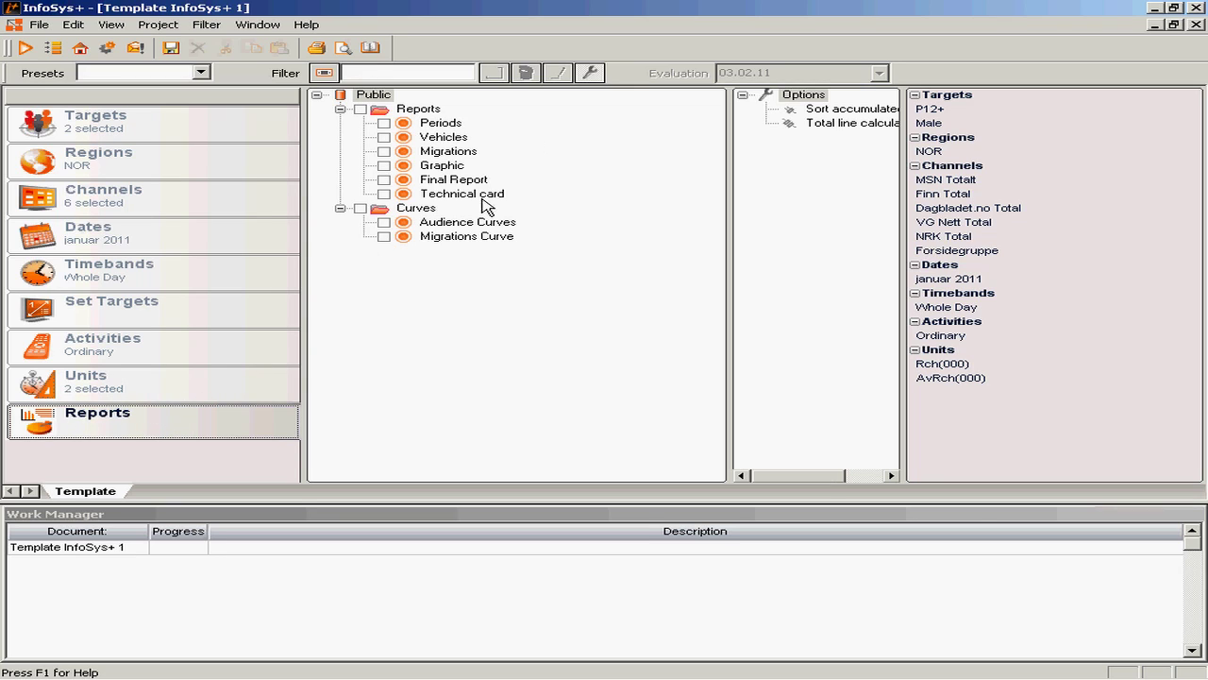
pyautogui.click(384, 123)
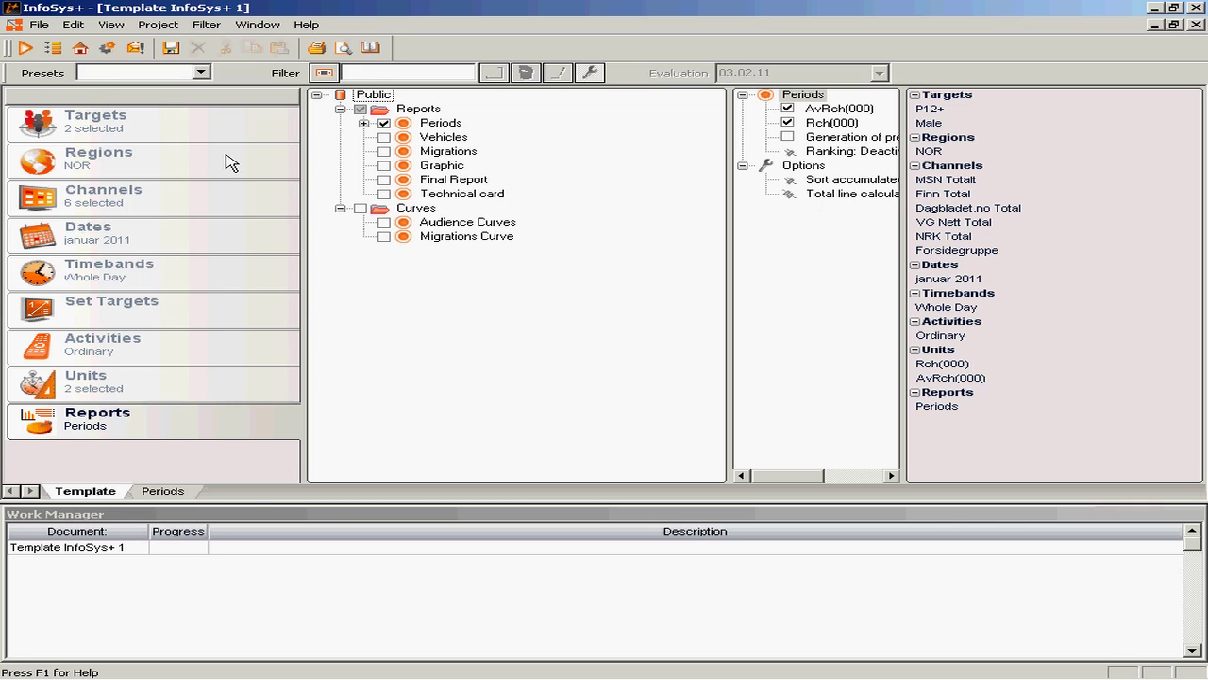
pyautogui.click(27, 50)
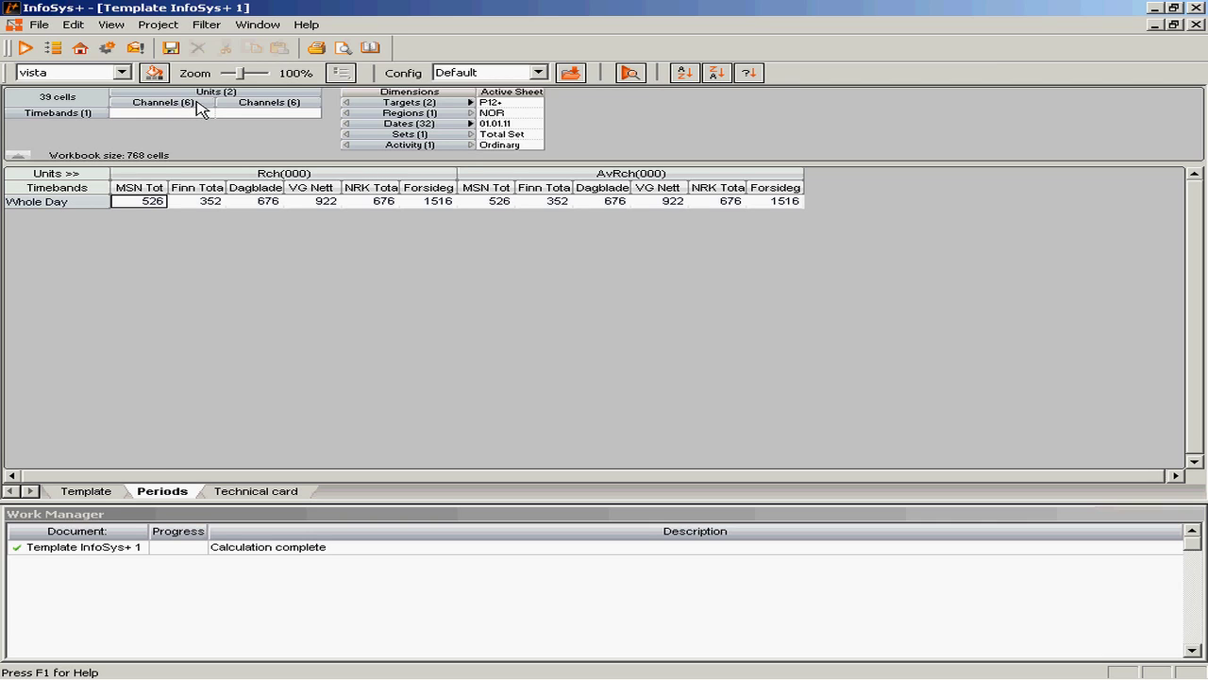
# Rearrange the Periods report so Channels form the rows and Timebands move to the sheet dimensions.
pyautogui.moveTo(198, 107); pyautogui.dragTo(94, 123)
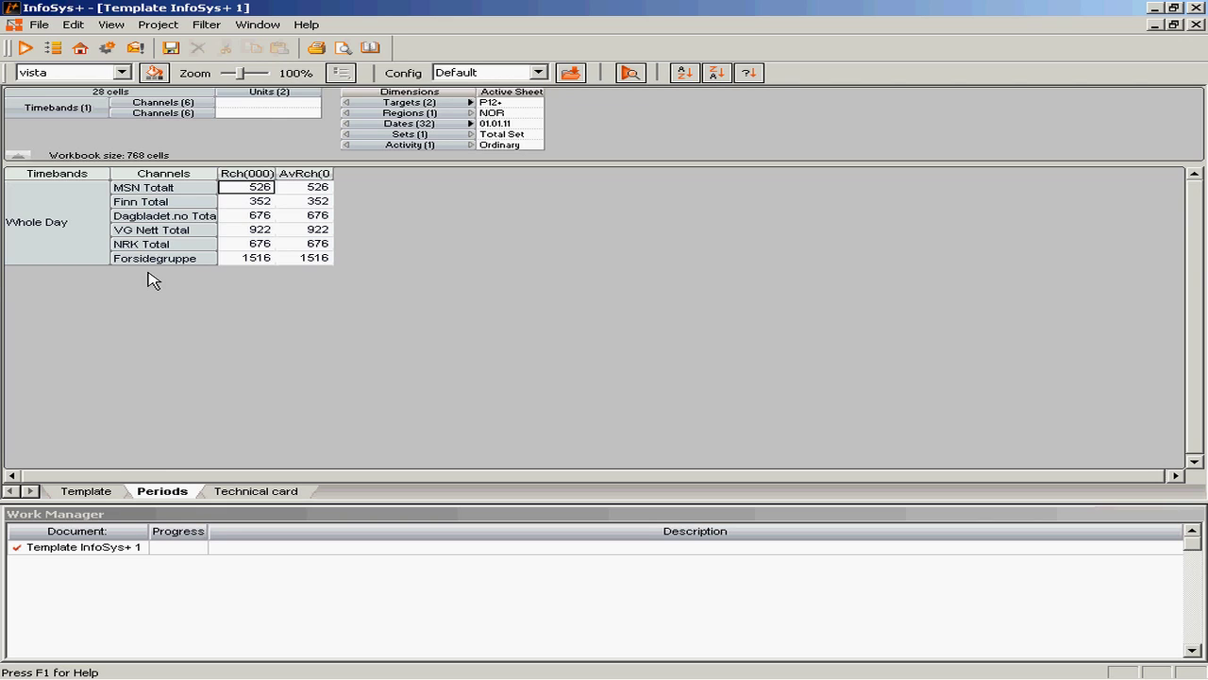
pyautogui.moveTo(81, 111); pyautogui.dragTo(389, 126)
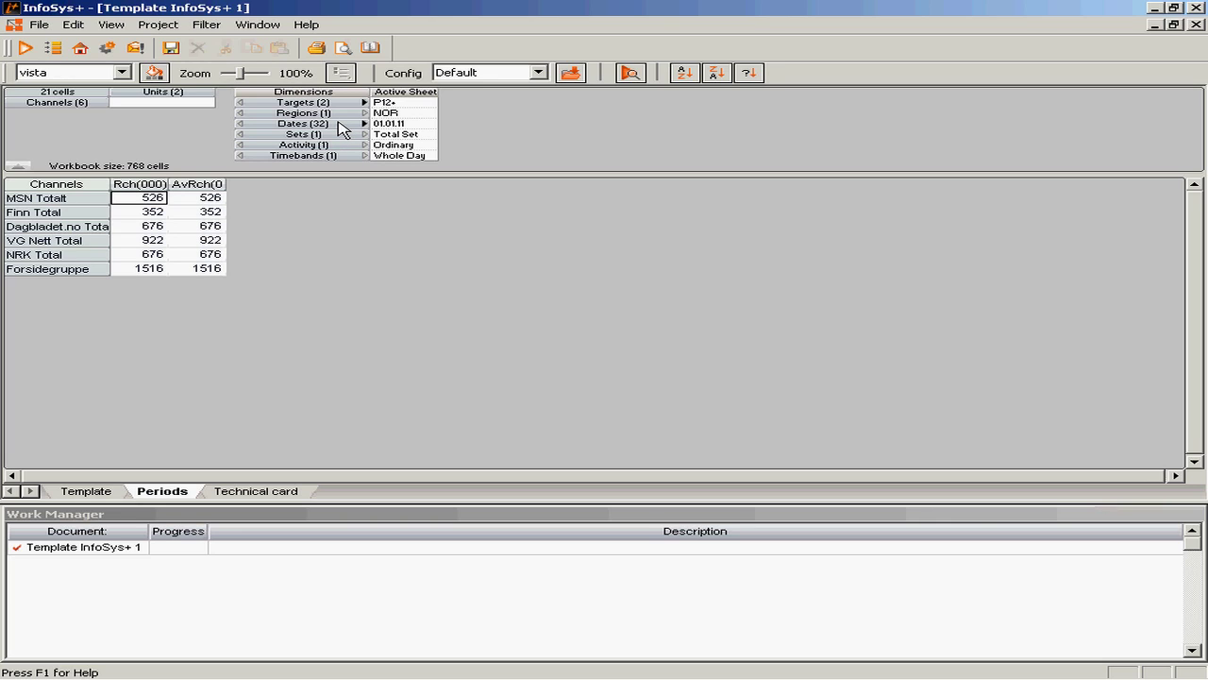
# Nest Dates under Units in the Periods report's columns and examine the daily Rch(000) figures across the MSN Totalt row.
pyautogui.moveTo(342, 129); pyautogui.dragTo(192, 99)
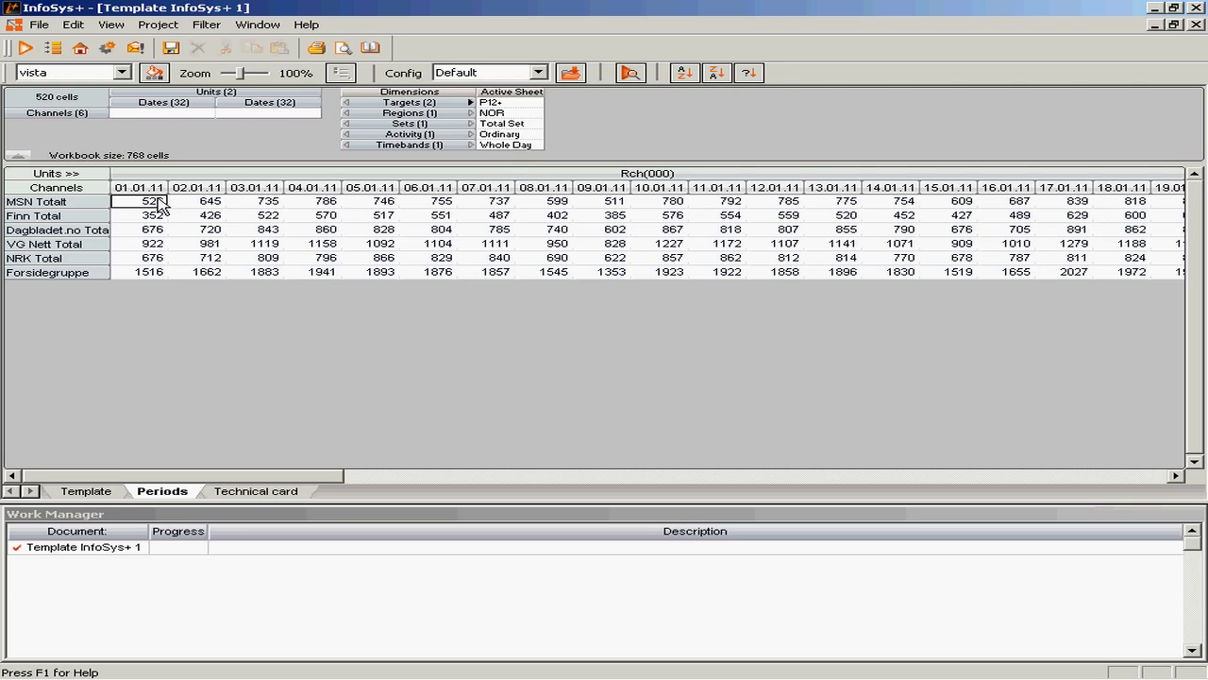
pyautogui.click(205, 203)
pyautogui.click(253, 202)
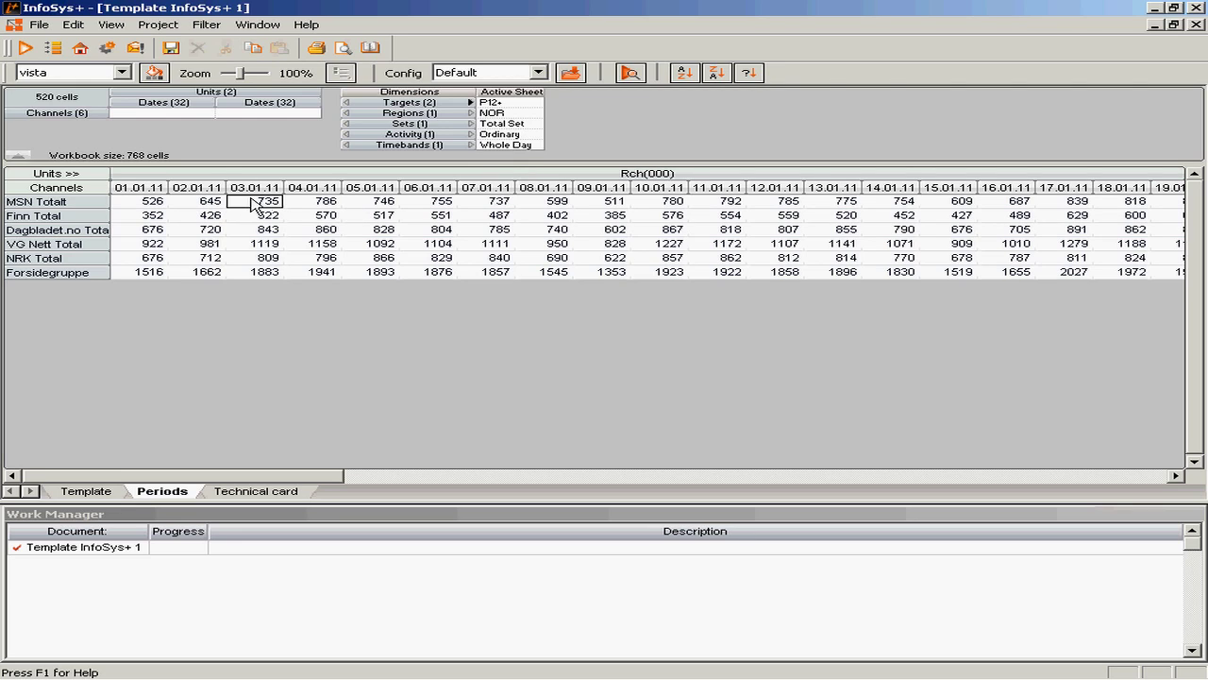
pyautogui.click(328, 204)
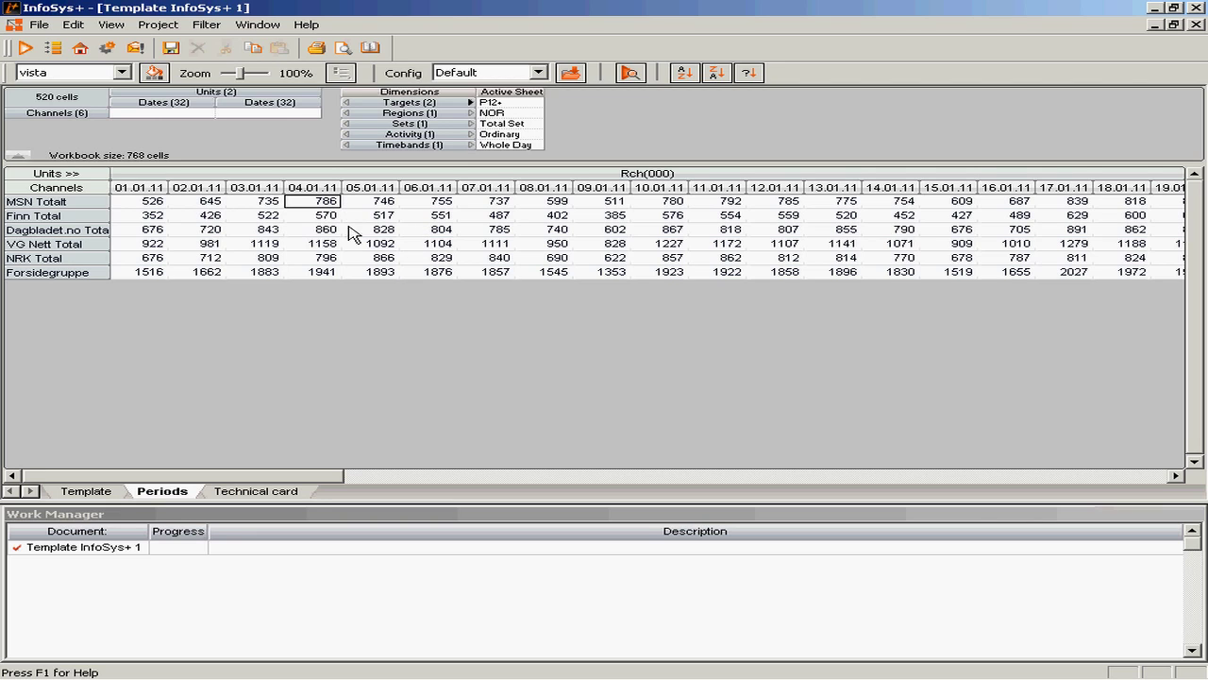
pyautogui.click(47, 201)
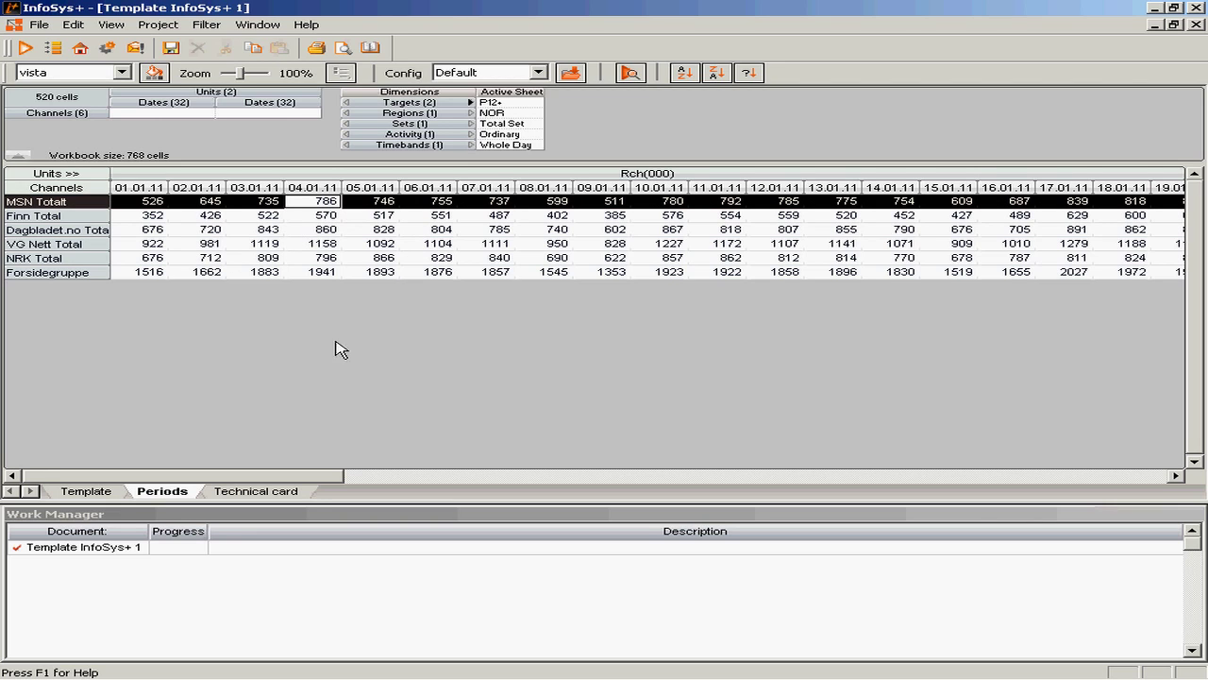
# Compare MSN Totalt's 01.01.11 figures under Rch(000) and AvRch(000).
pyautogui.moveTo(302, 482); pyautogui.dragTo(786, 484)
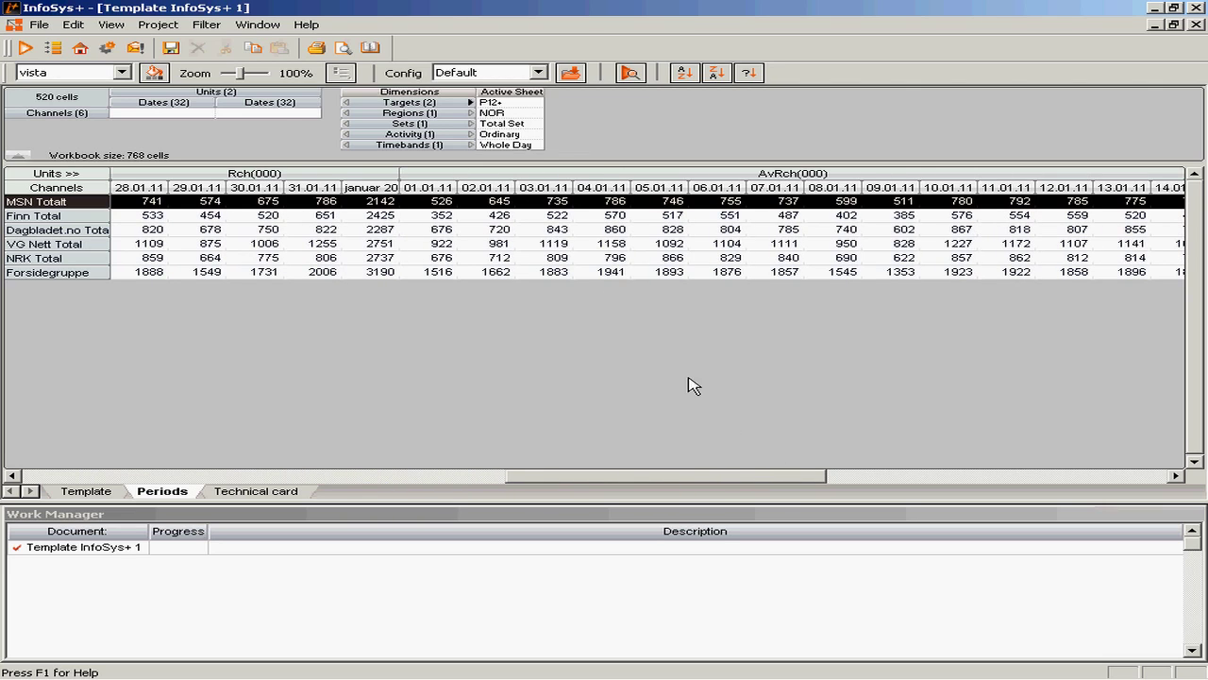
pyautogui.click(451, 204)
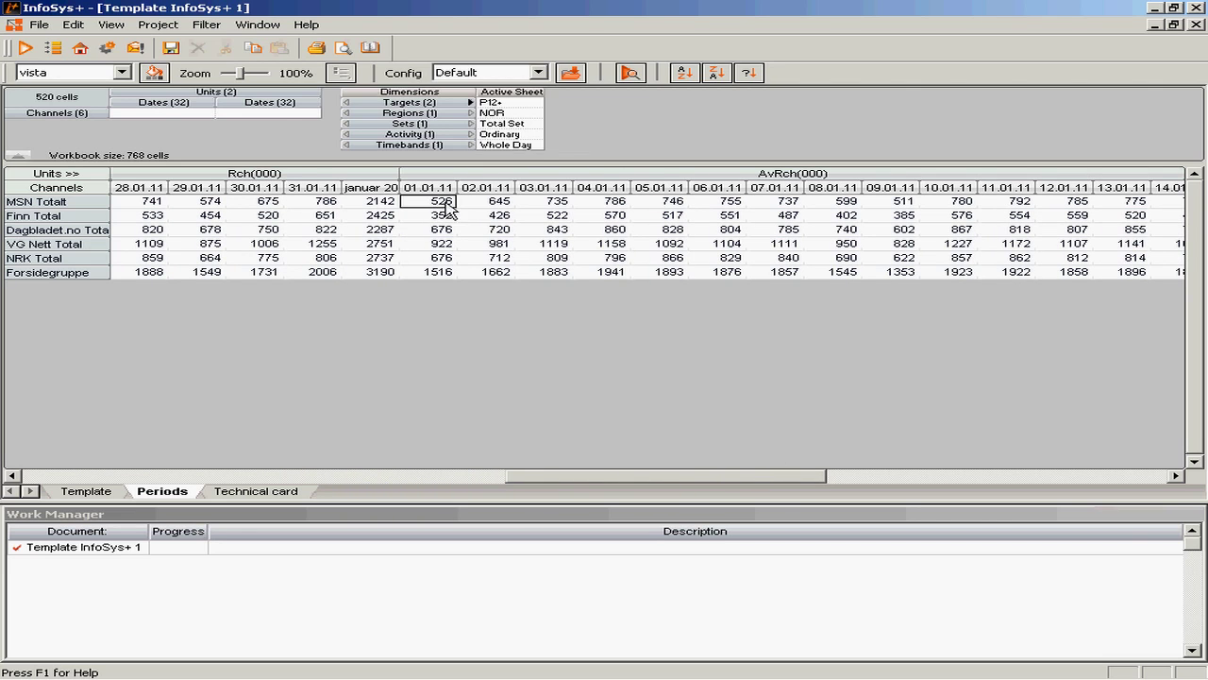
pyautogui.moveTo(600, 484); pyautogui.dragTo(141, 484)
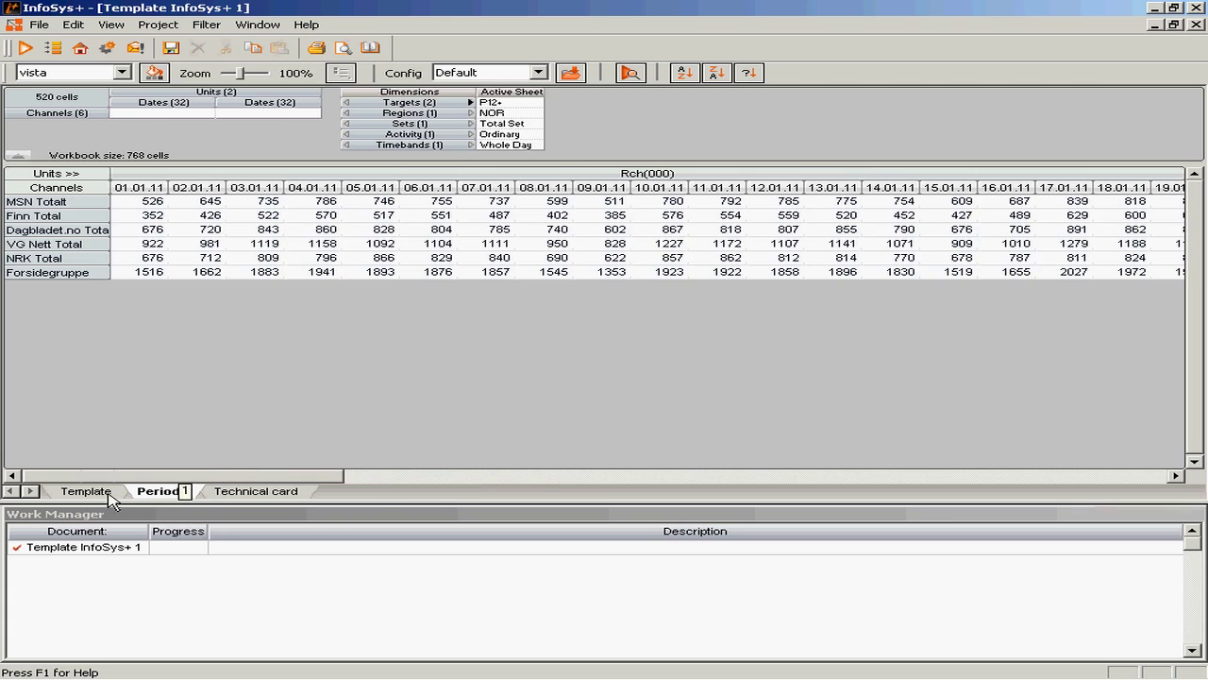
pyautogui.click(157, 203)
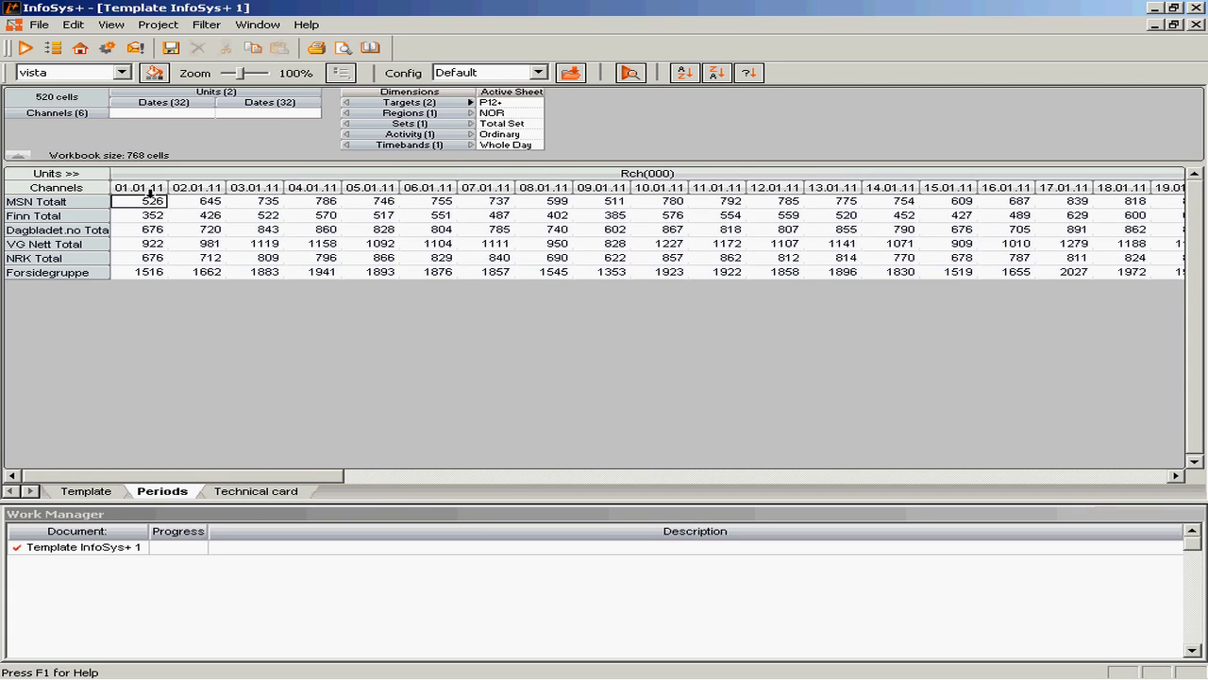